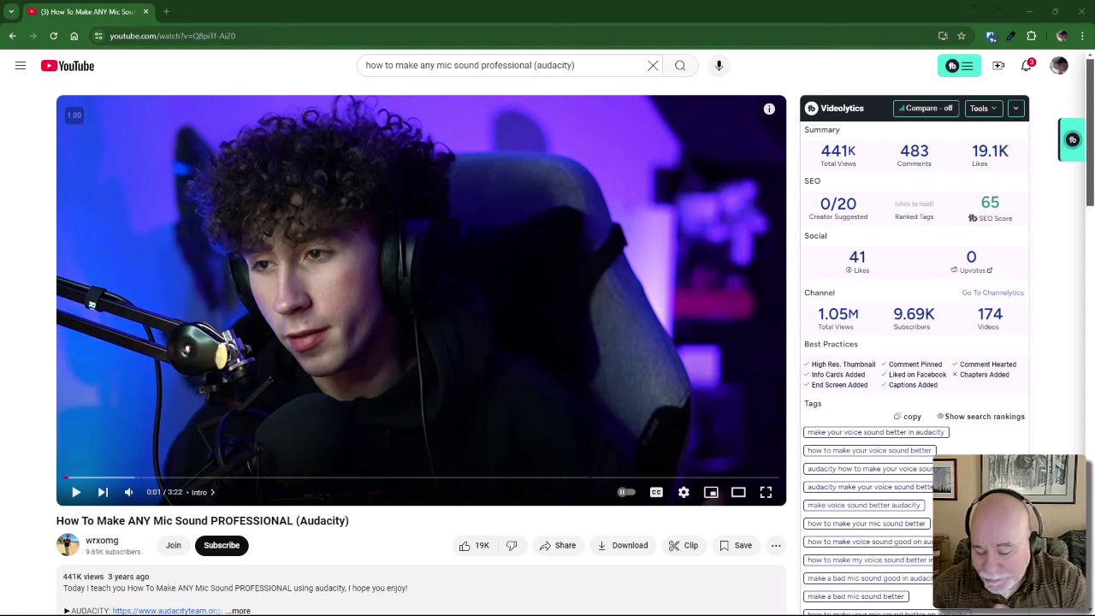
- Switch from the browser to Audacity and import the "What is Up With Podia" audio file
click(1029, 11)
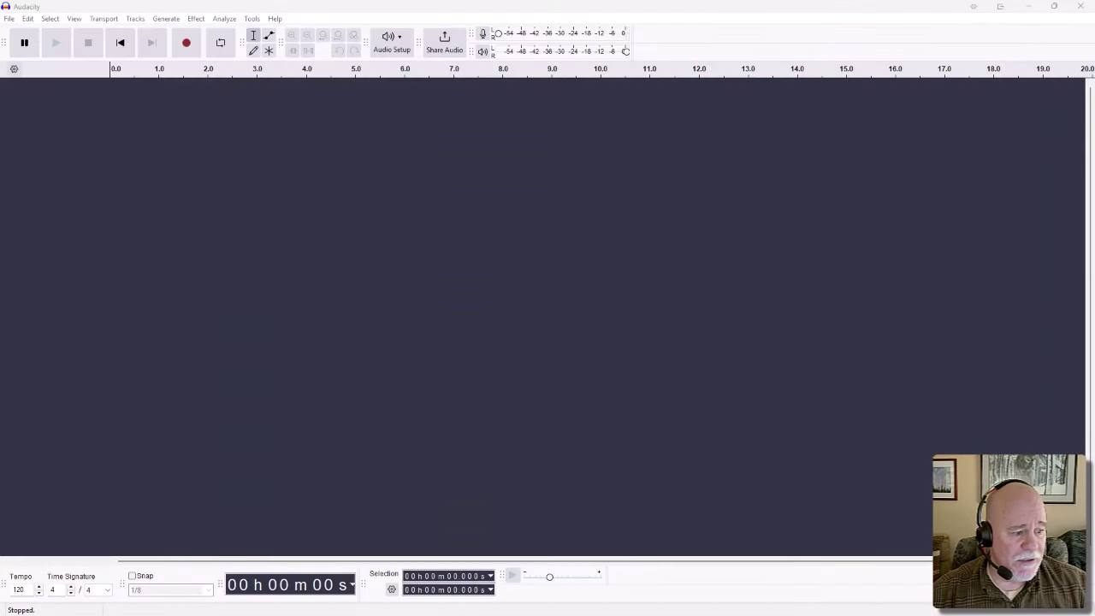
drag(1094, 530, 395, 313)
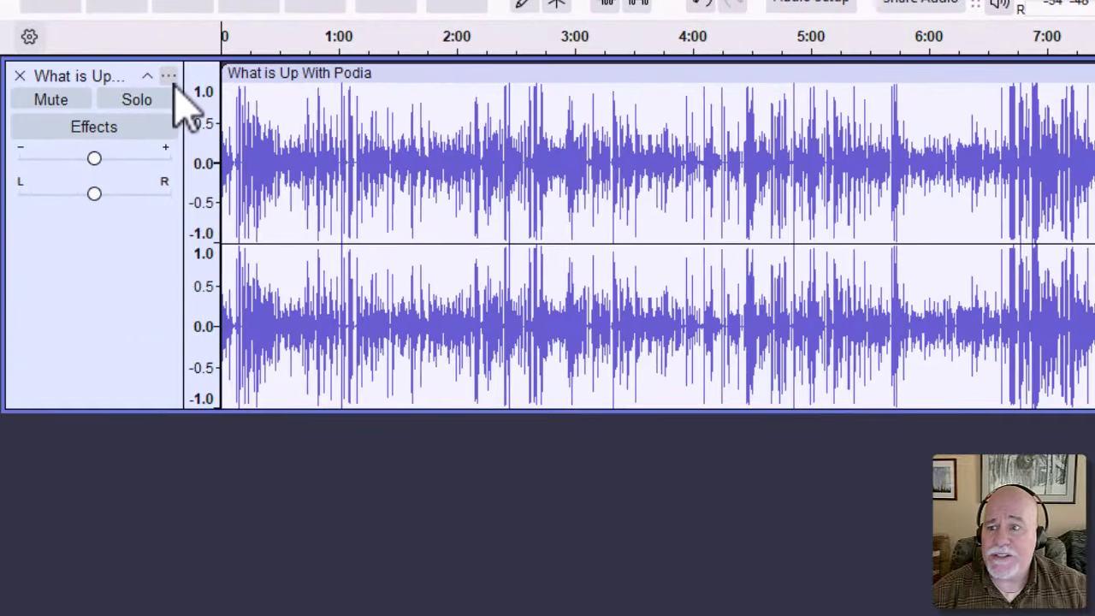
- Split the stereo track to mono and delete the lower of the two resulting tracks
click(162, 77)
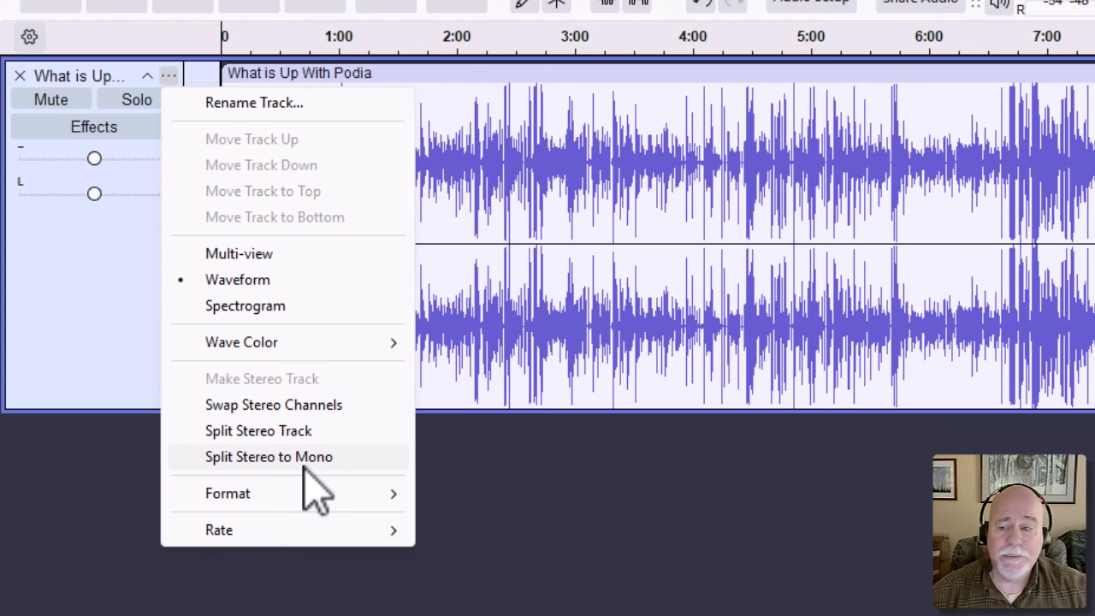
click(306, 468)
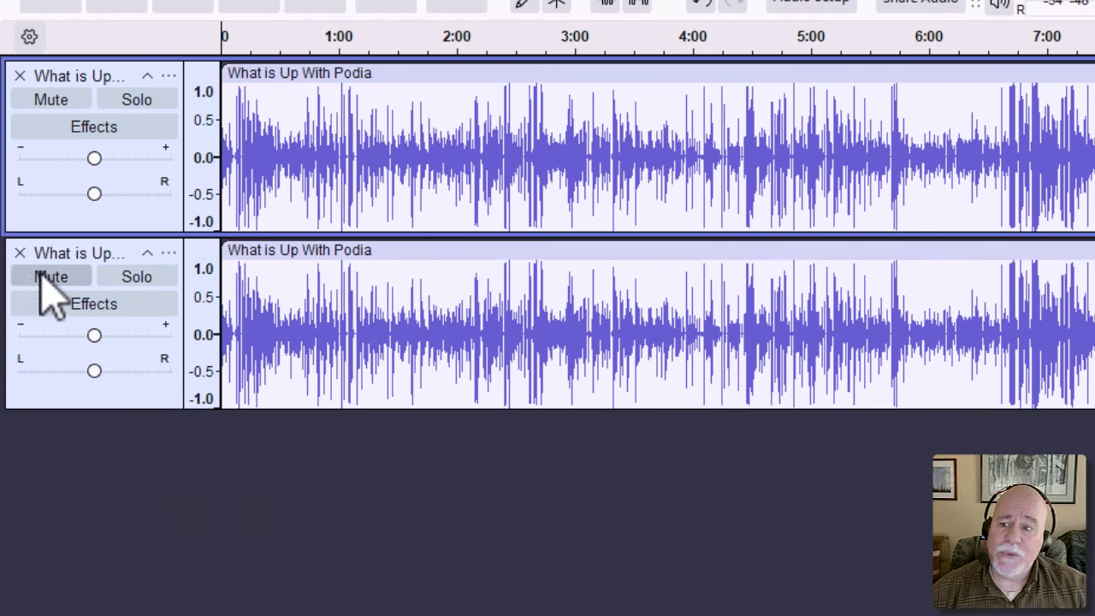
click(19, 254)
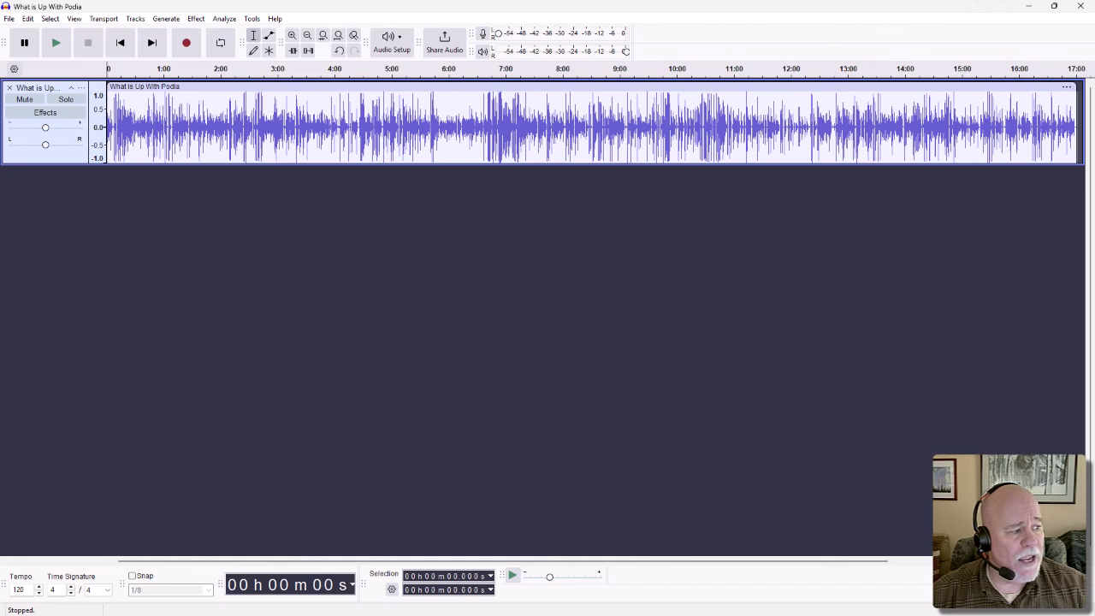
- Play the first few seconds of the mono track to hear the unprocessed audio
click(57, 47)
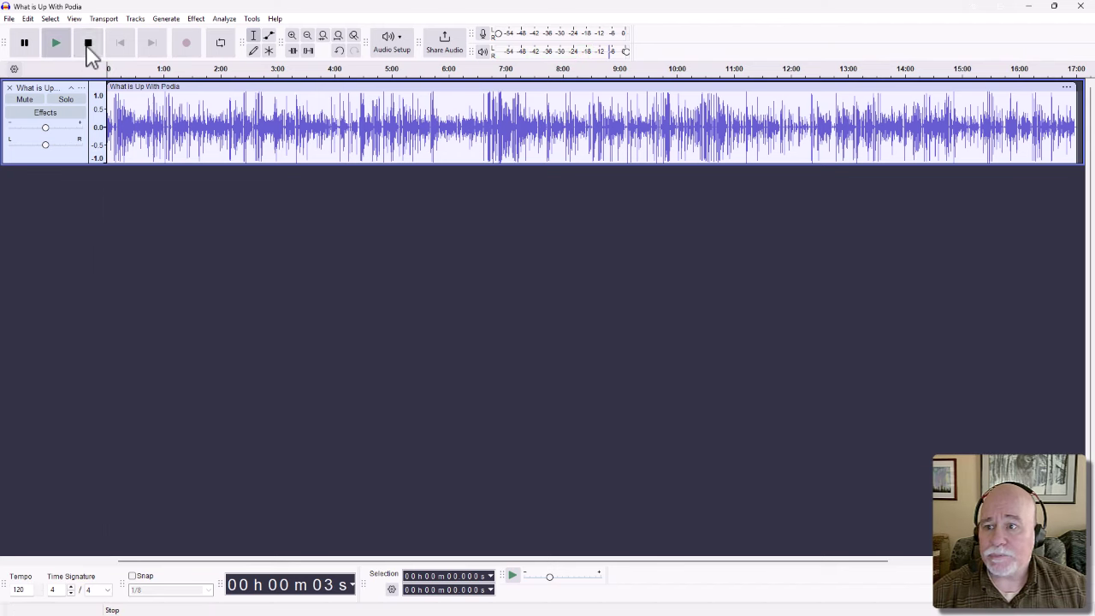
click(88, 44)
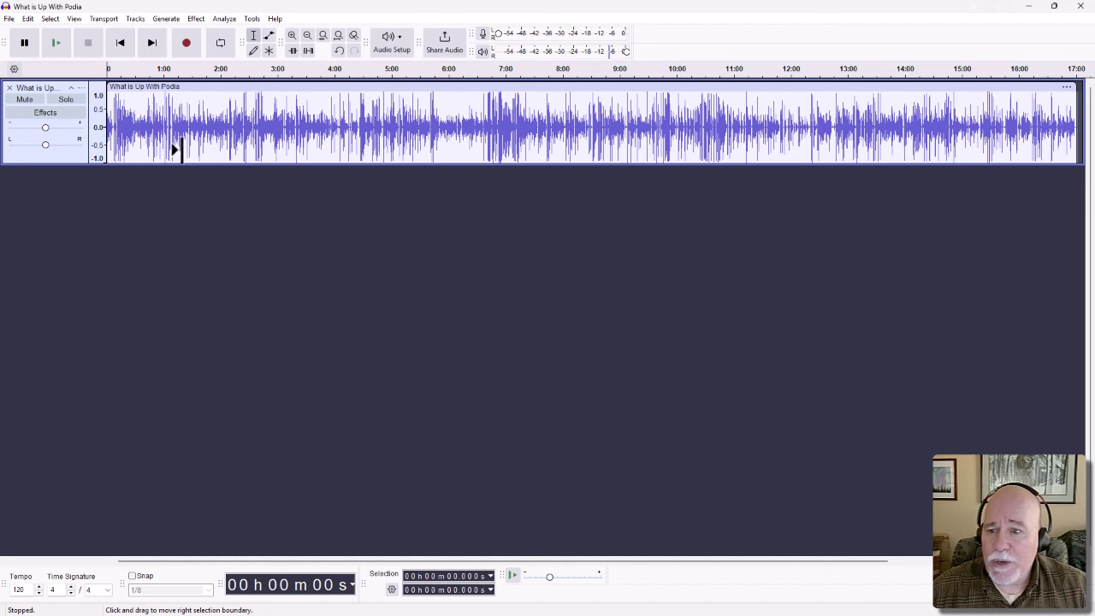
- Capture a Noise Reduction profile from the silent stretch at the track's start, from about 0.02 to 0.49 s
scroll(178, 150, up, 1)
scroll(177, 150, up, 4)
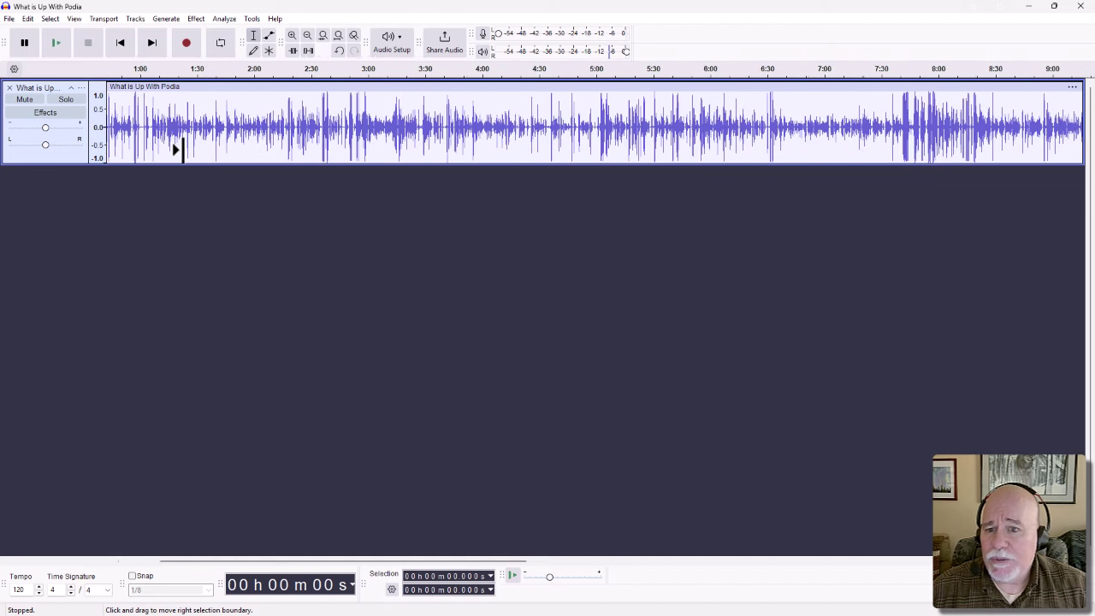
scroll(177, 149, up, 4)
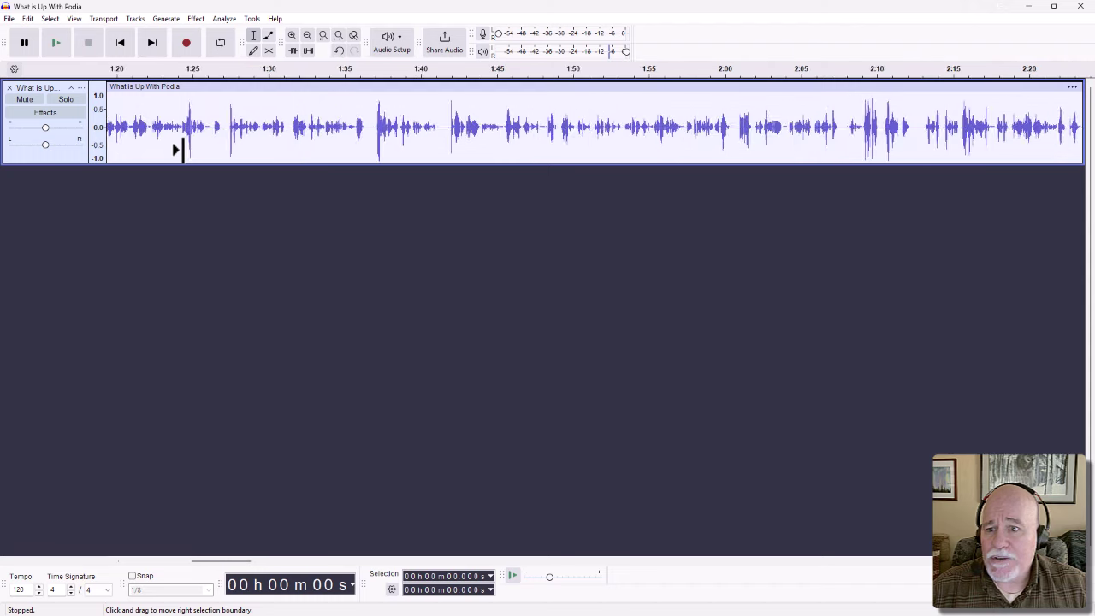
scroll(177, 150, up, 2)
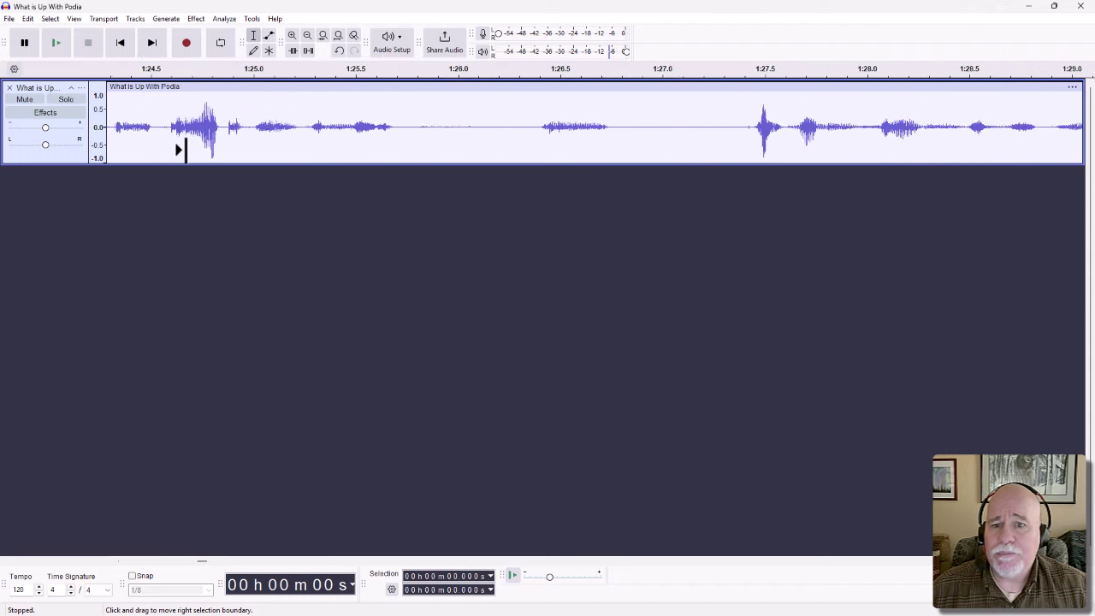
scroll(180, 150, down, 1)
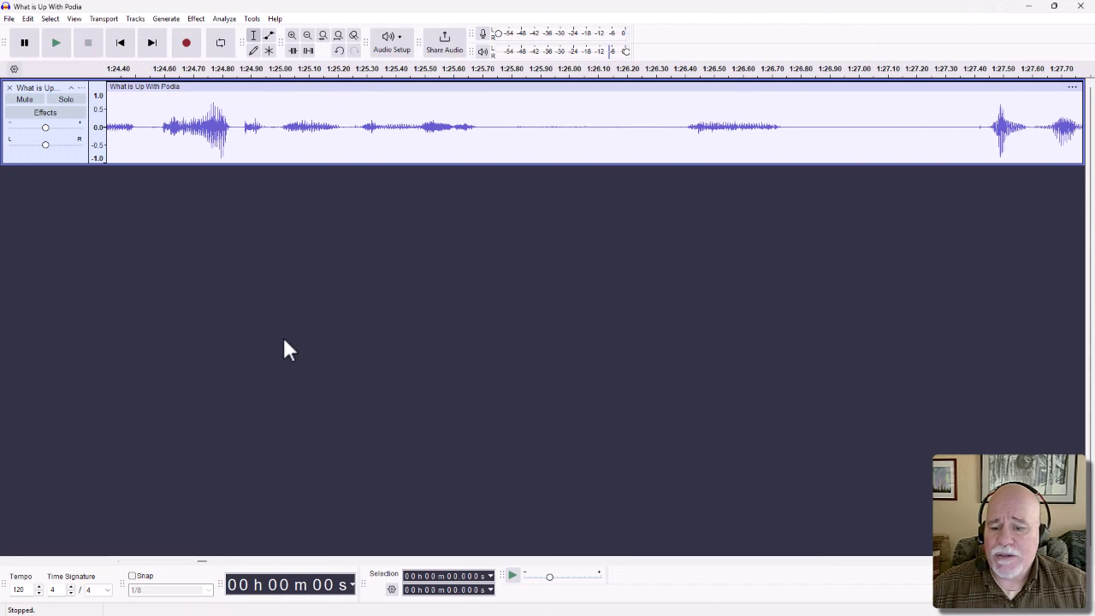
mouse_move(207, 562)
mouse_down()
mouse_move(95, 562)
mouse_move(206, 568)
mouse_up()
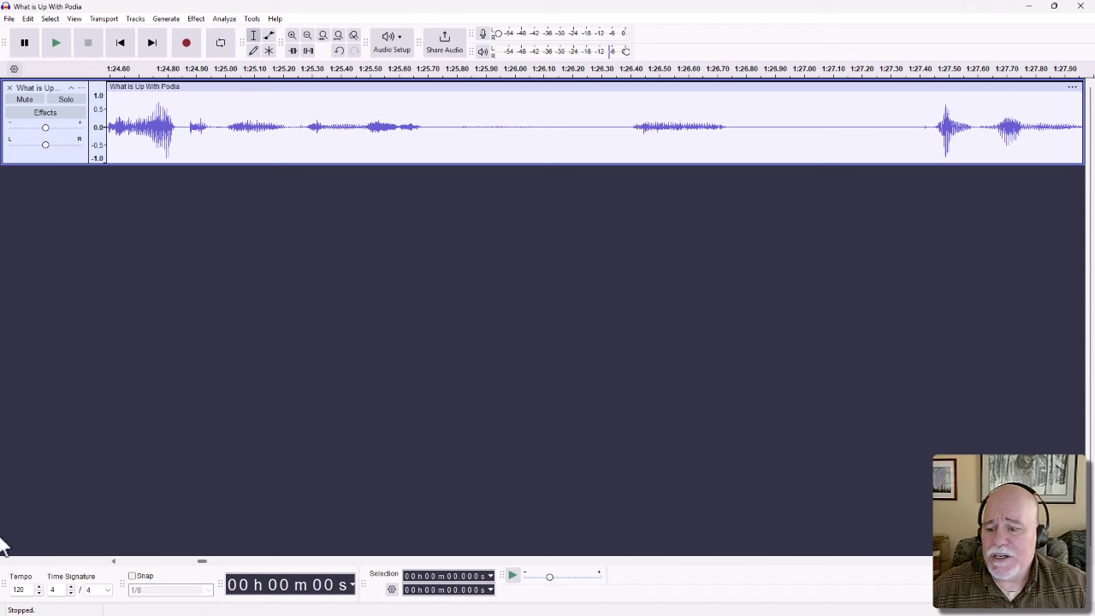
drag(202, 566, 118, 571)
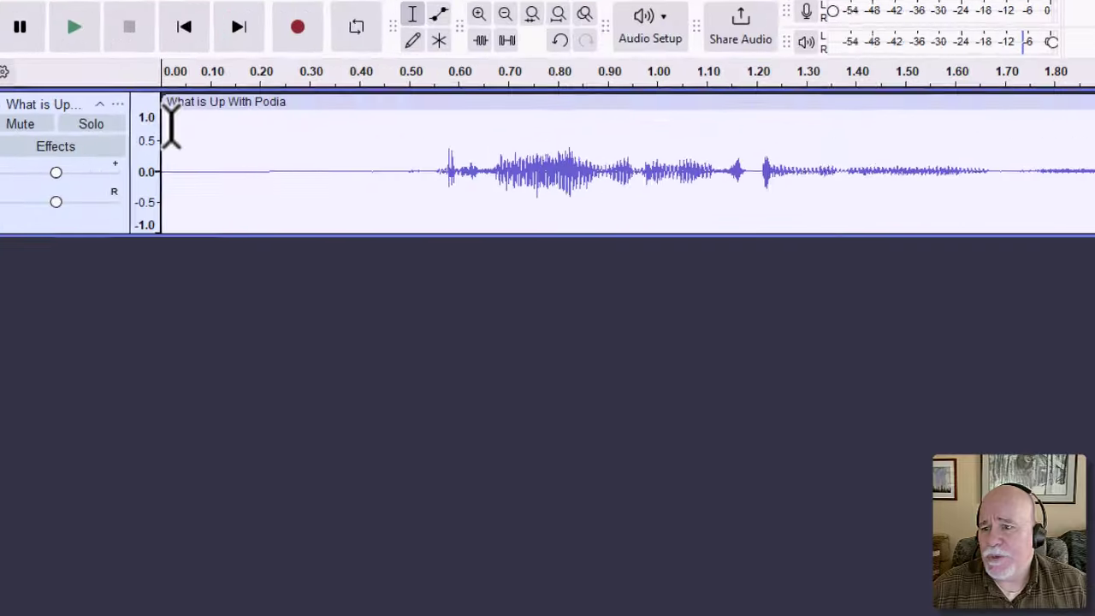
drag(175, 160, 446, 228)
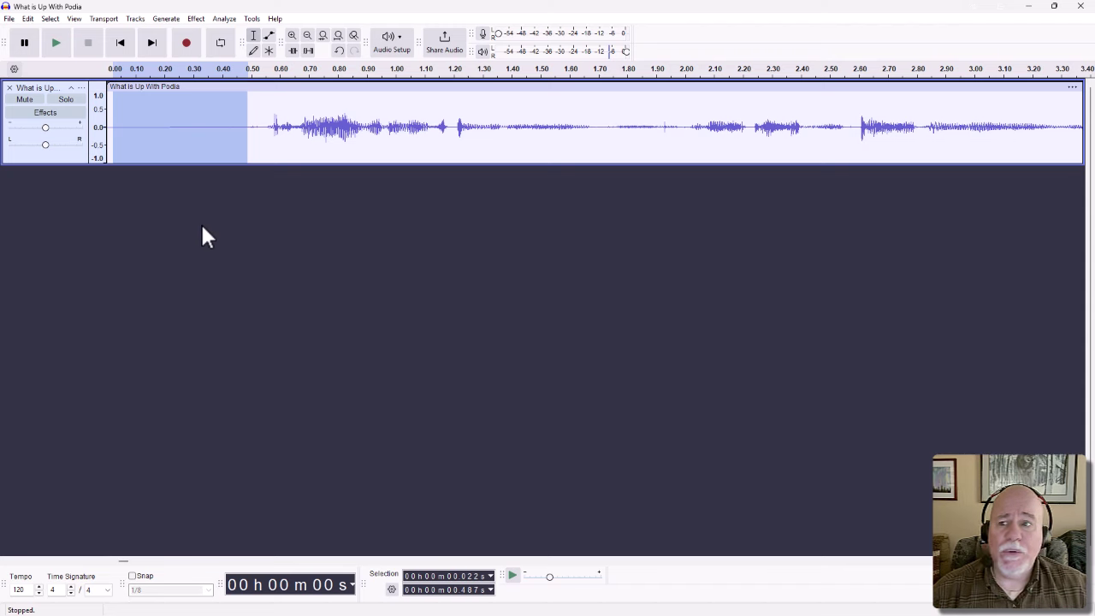
click(198, 21)
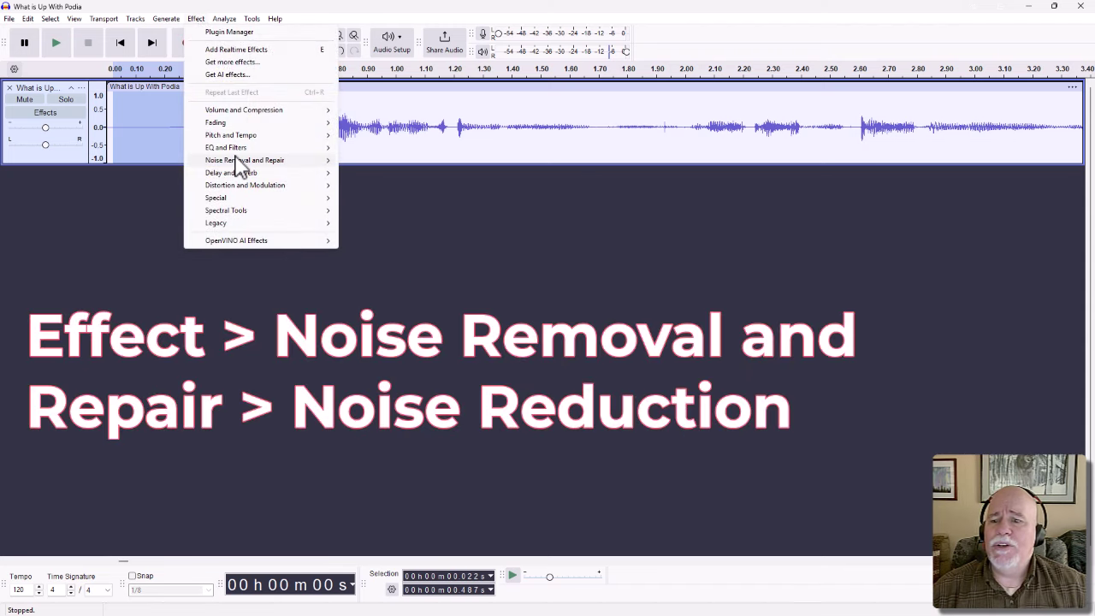
mouse_move(238, 161)
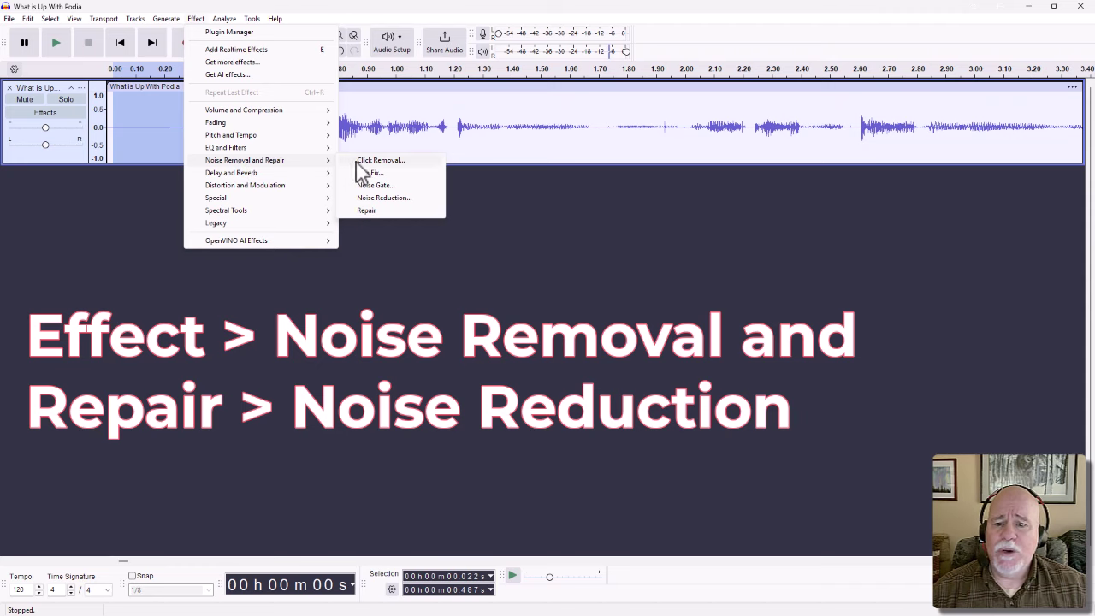
click(373, 200)
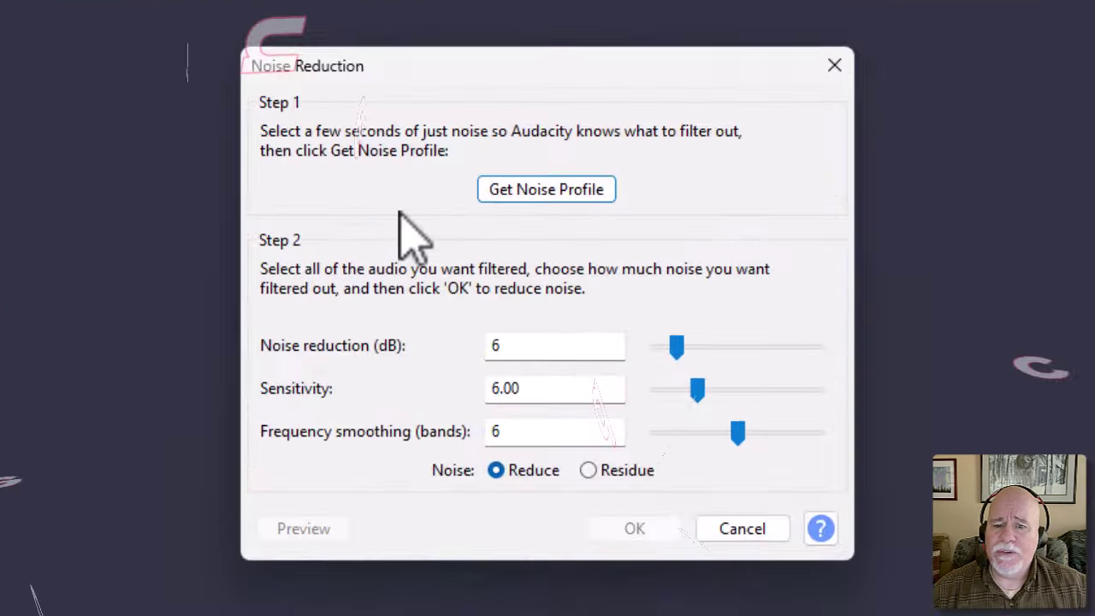
click(545, 176)
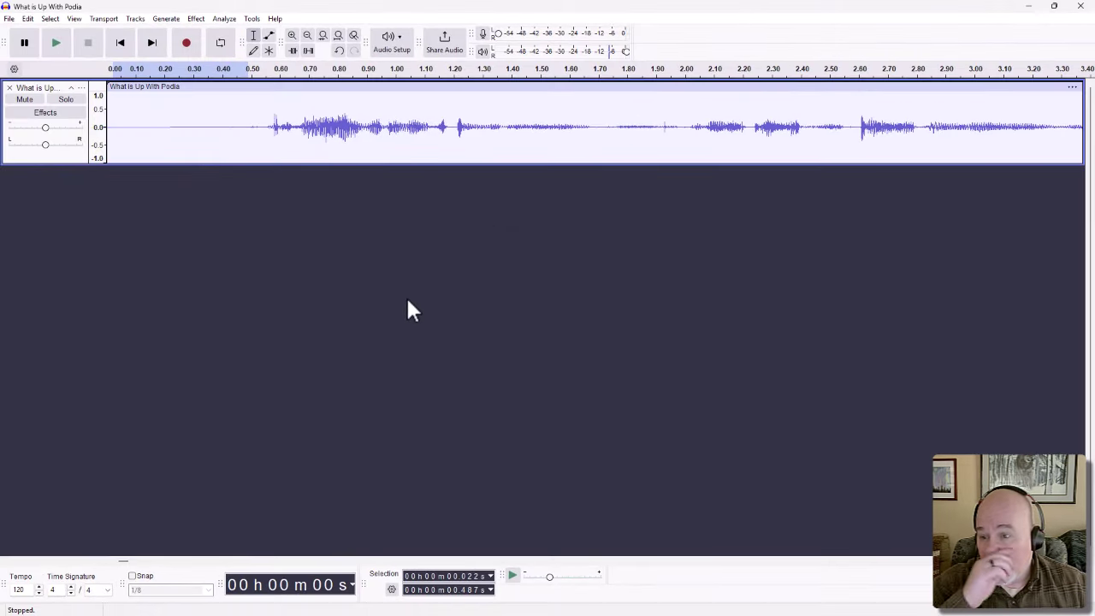
- Repeat Noise Reduction on the entire track and play back the start of the result
click(66, 158)
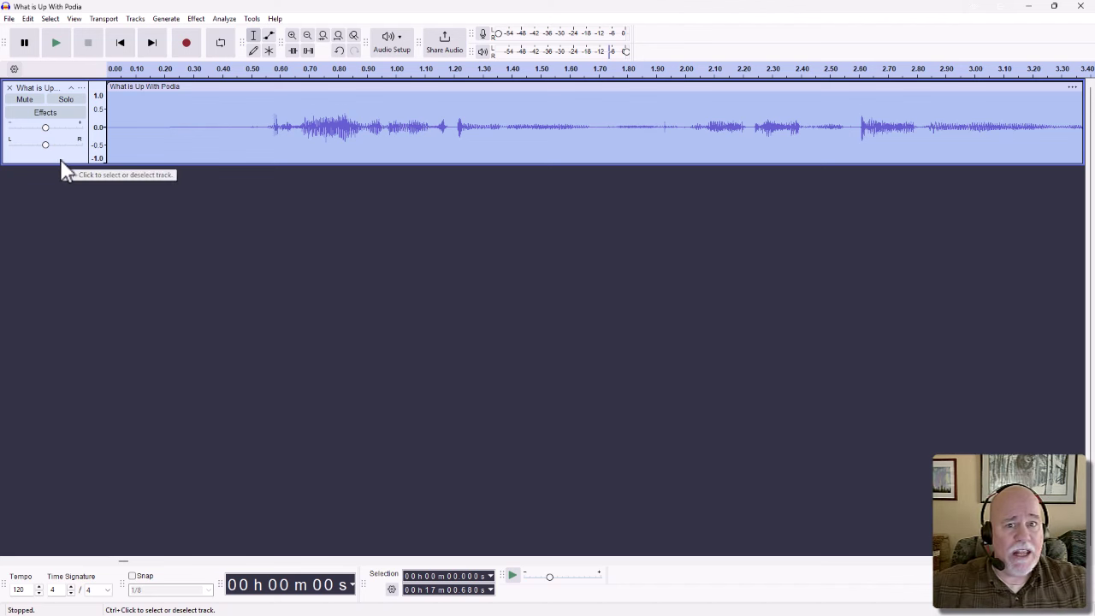
click(202, 22)
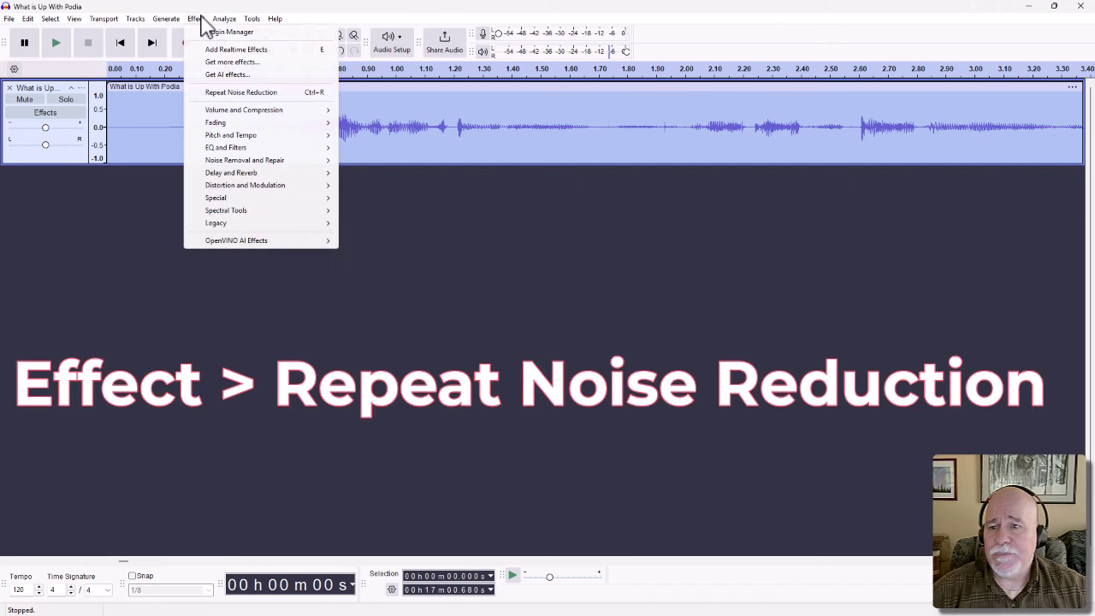
click(236, 93)
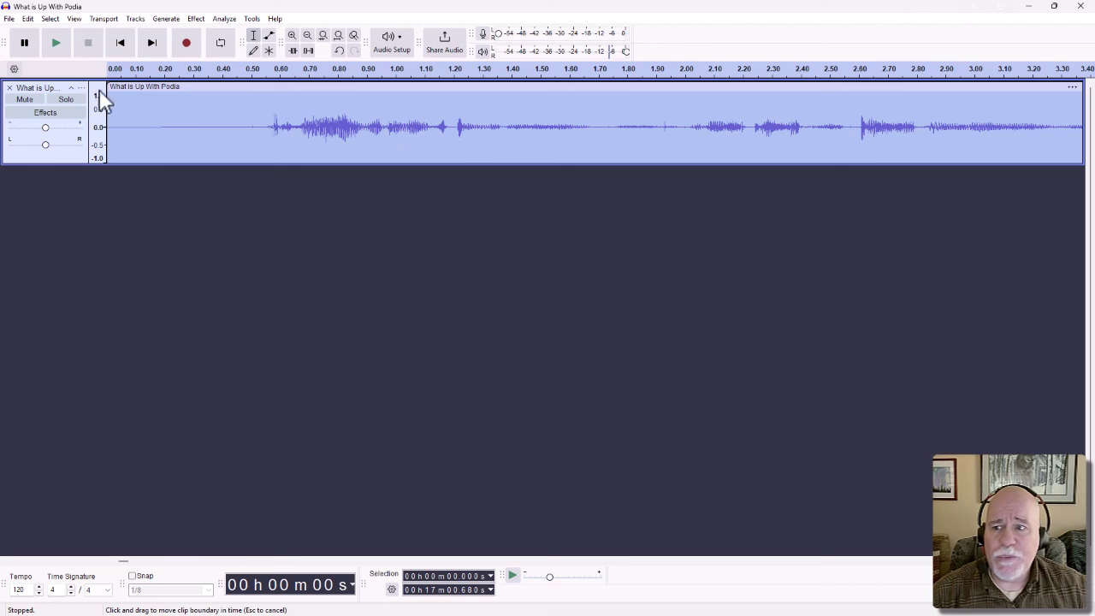
click(58, 48)
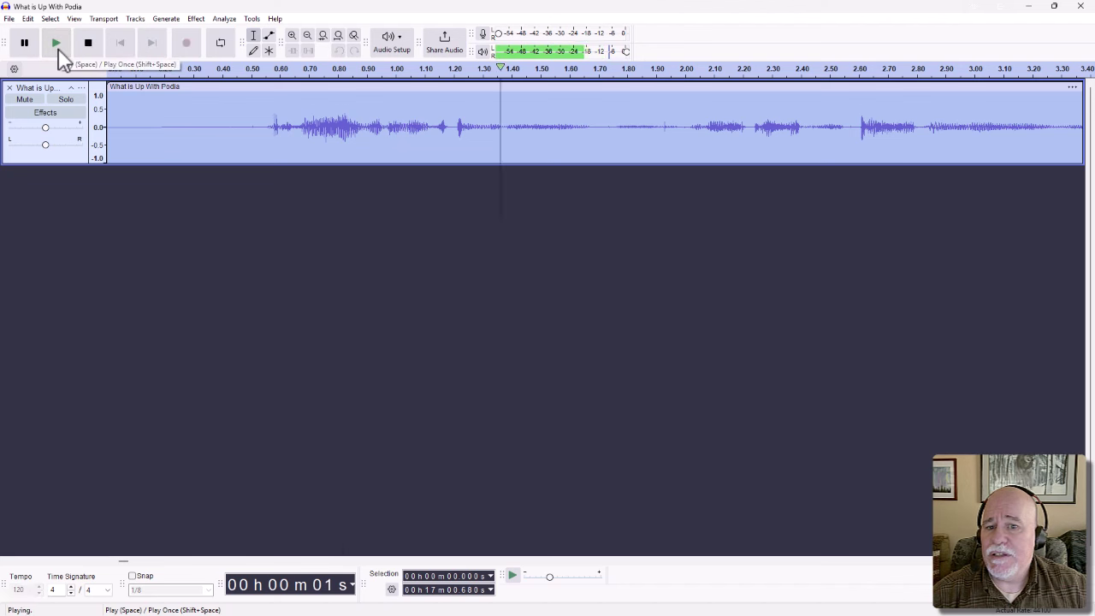
click(88, 47)
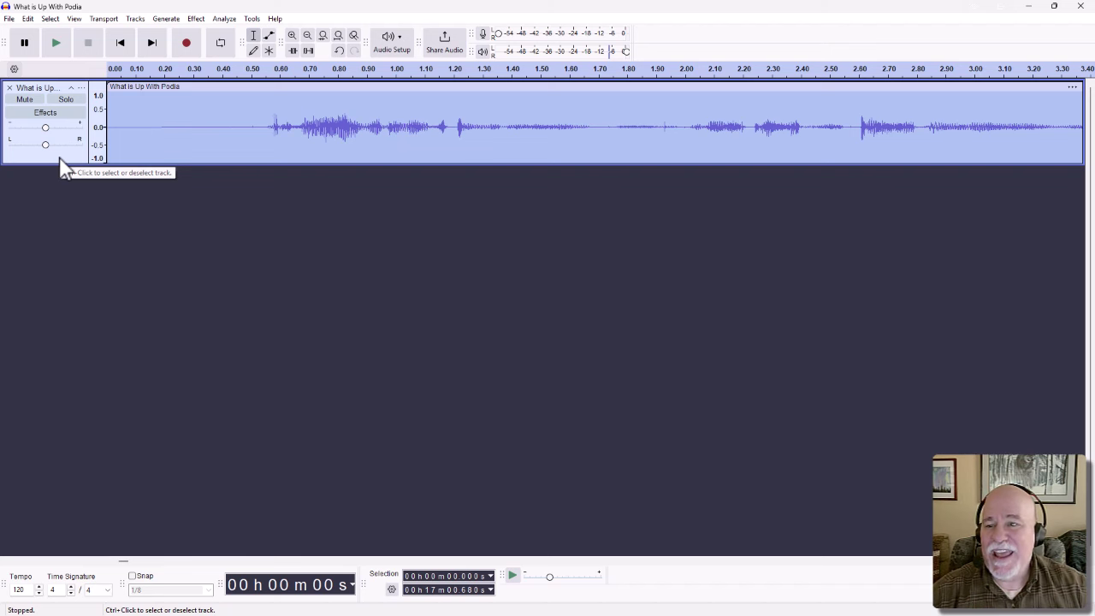
- Apply Filter Curve EQ with the Bass Boost factory preset to the whole track and play back the result
click(197, 20)
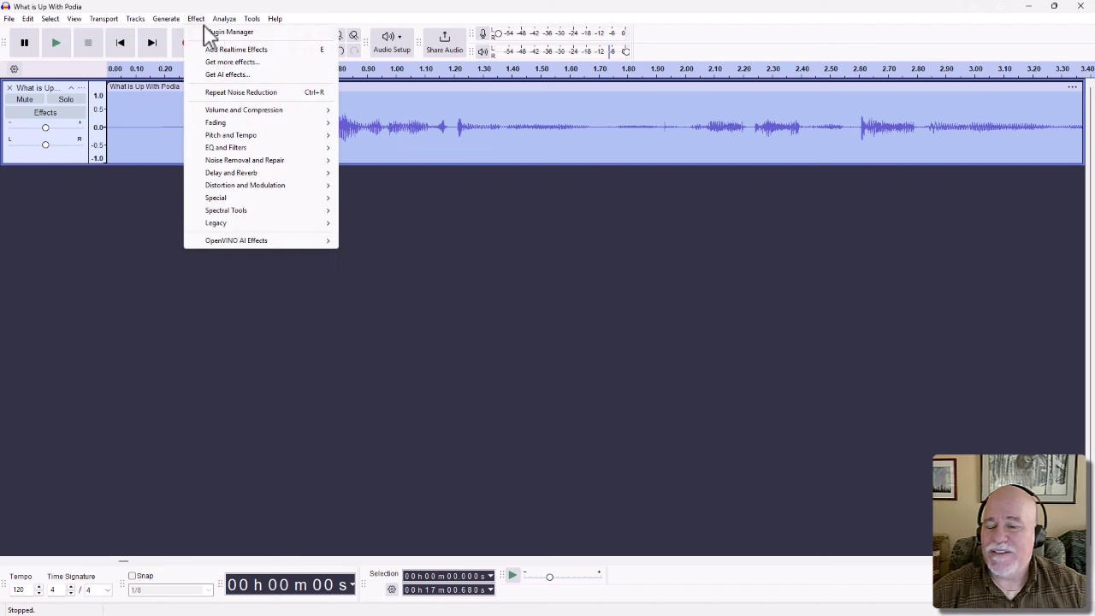
mouse_move(227, 150)
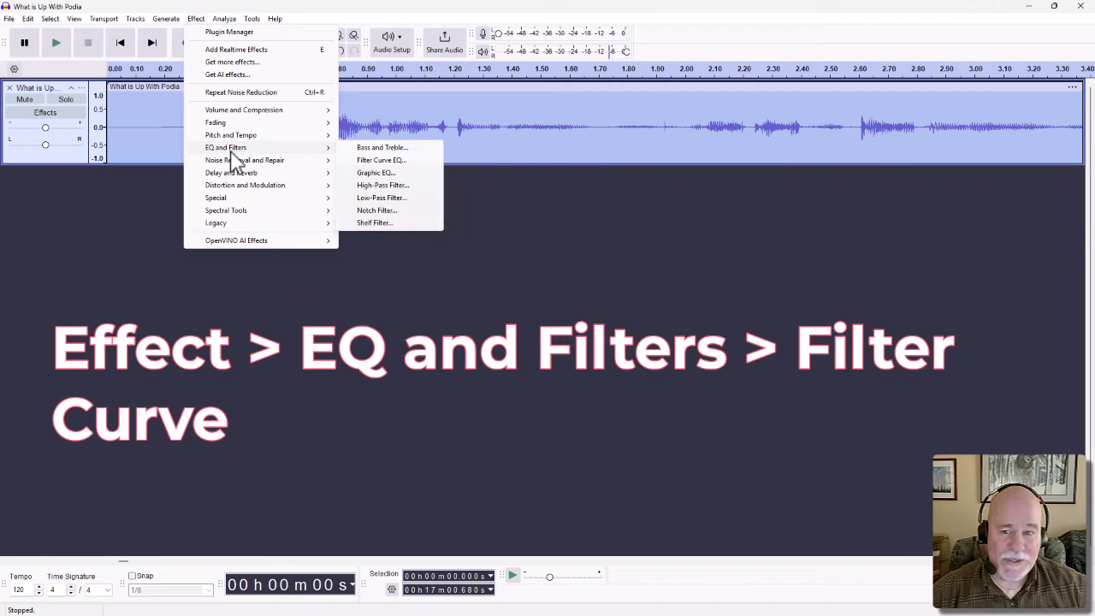
click(393, 161)
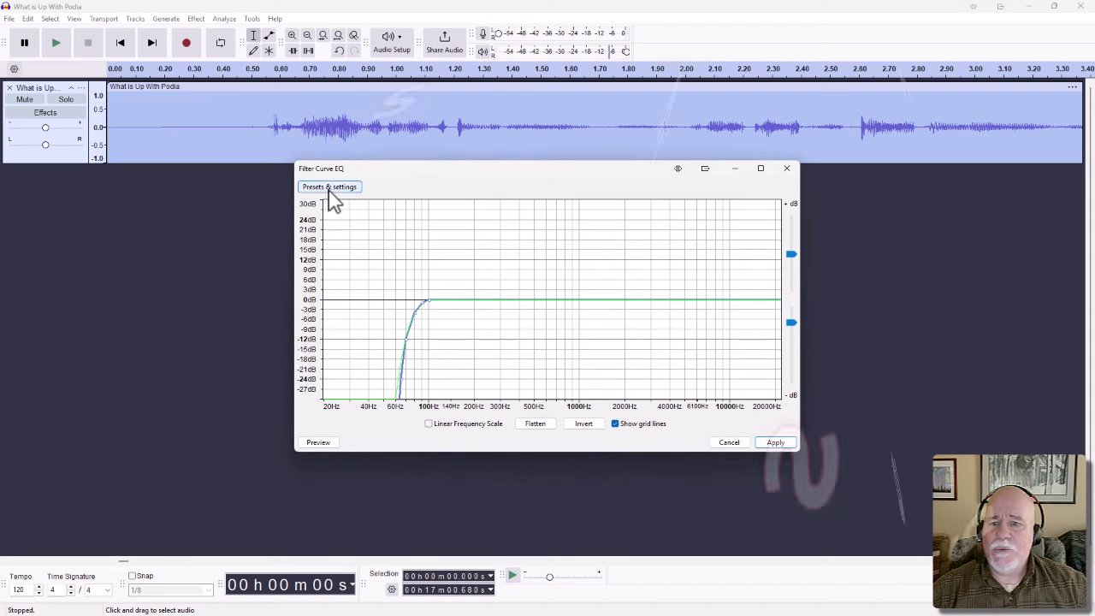
click(330, 189)
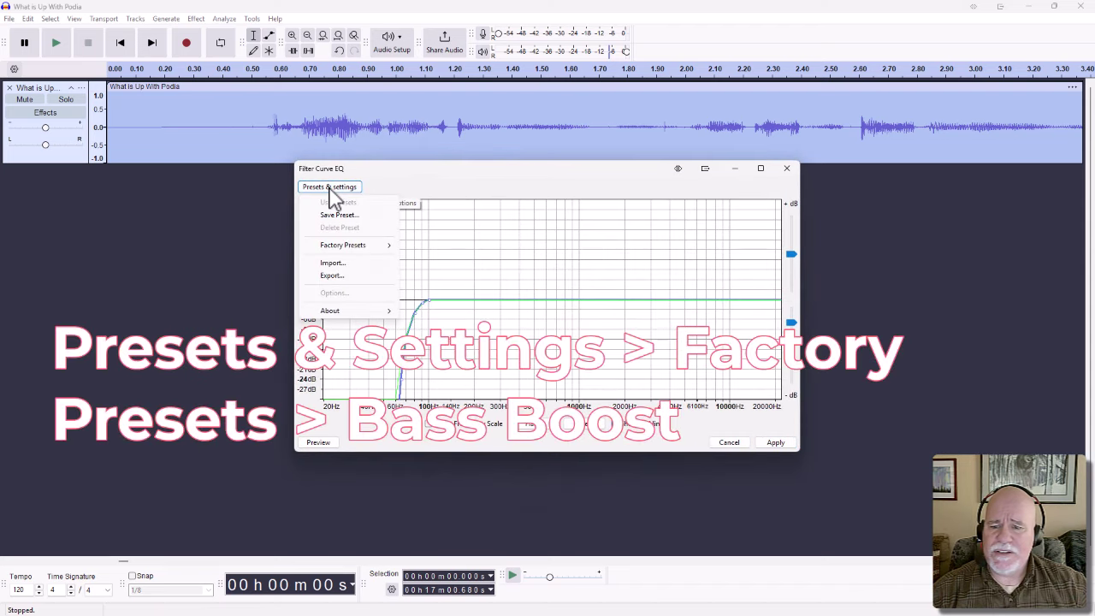
mouse_move(367, 255)
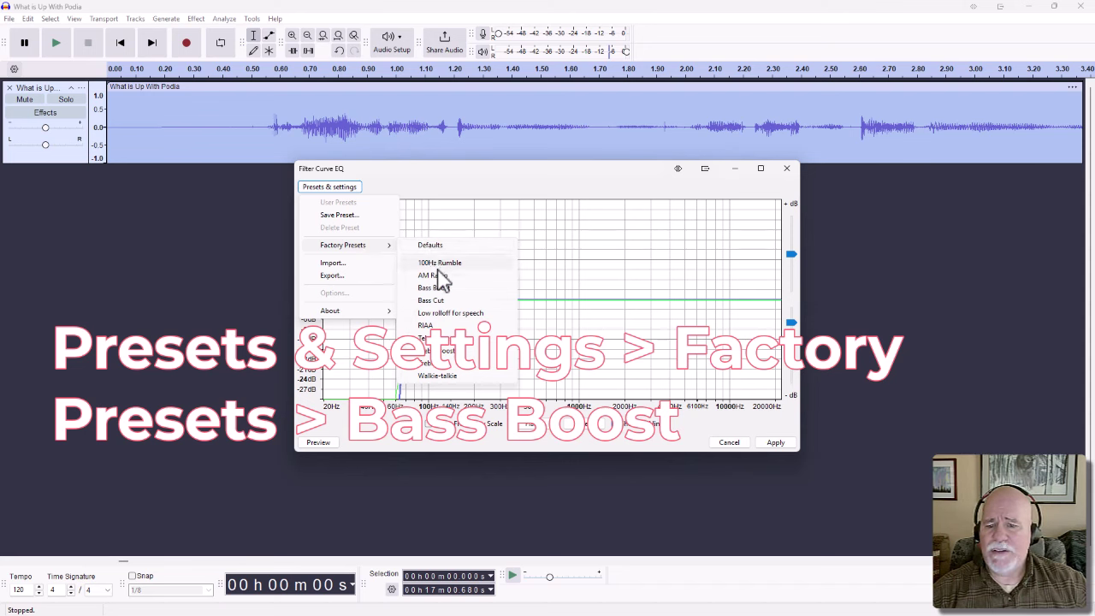
click(443, 288)
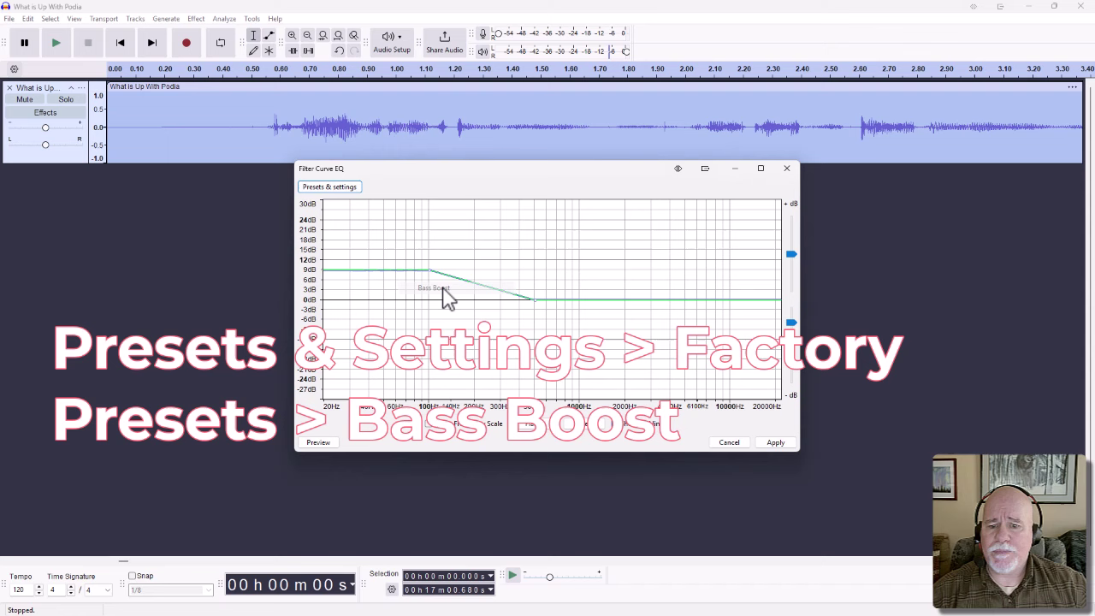
click(777, 443)
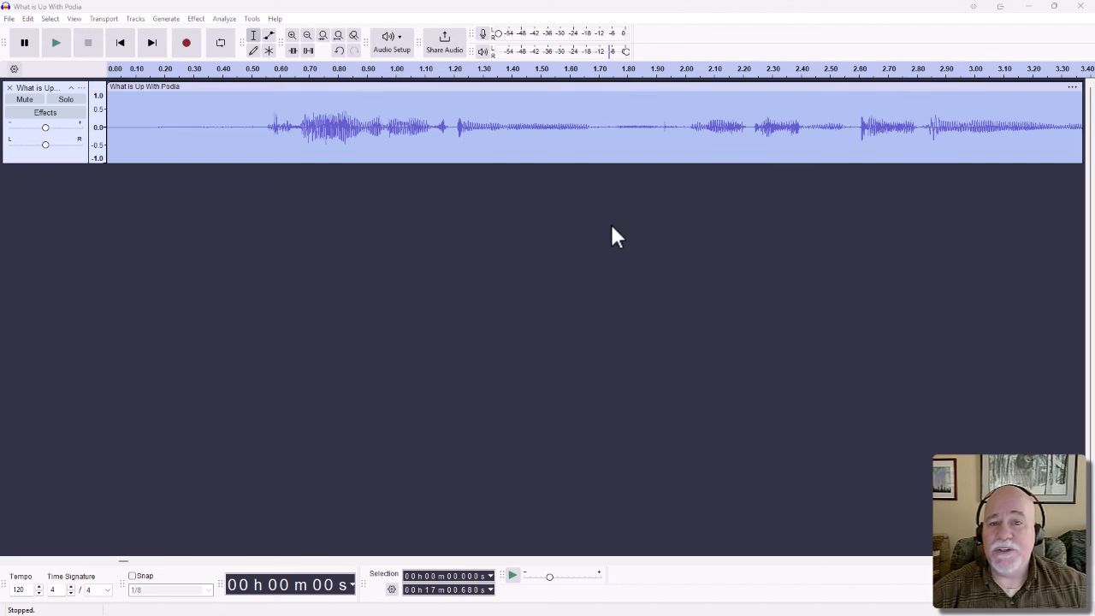
click(53, 46)
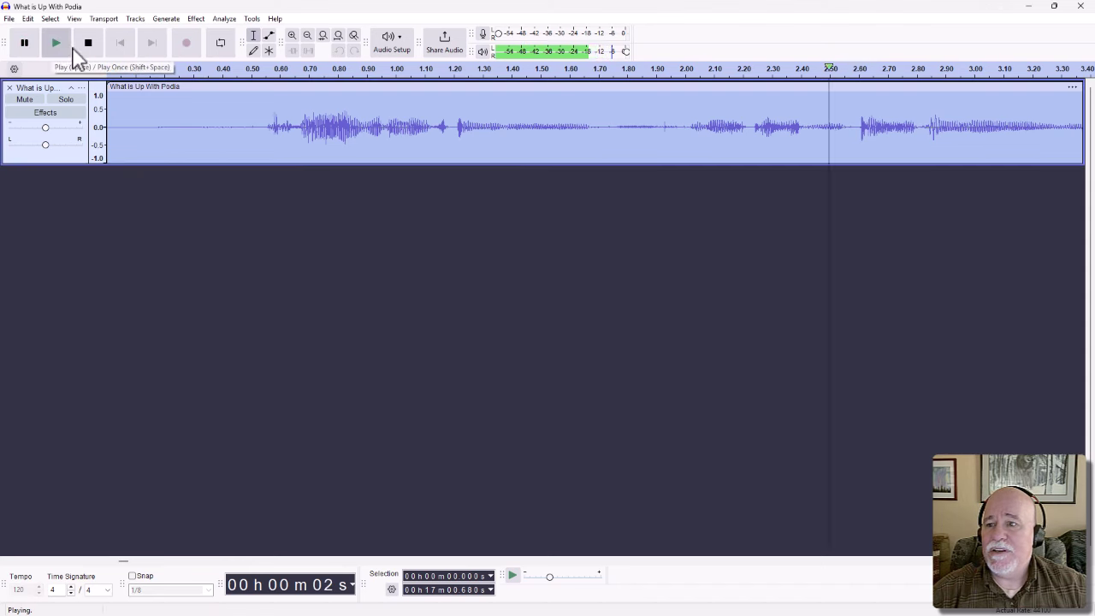
click(82, 47)
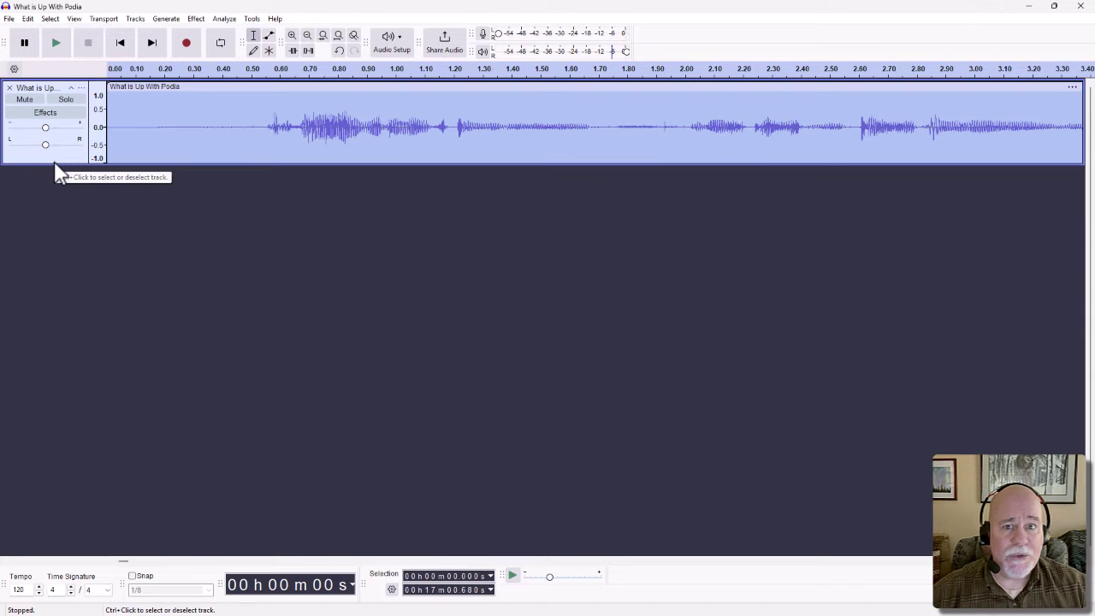
- Apply Filter Curve EQ with the Treble Boost factory preset to the whole track and play back the result
click(196, 18)
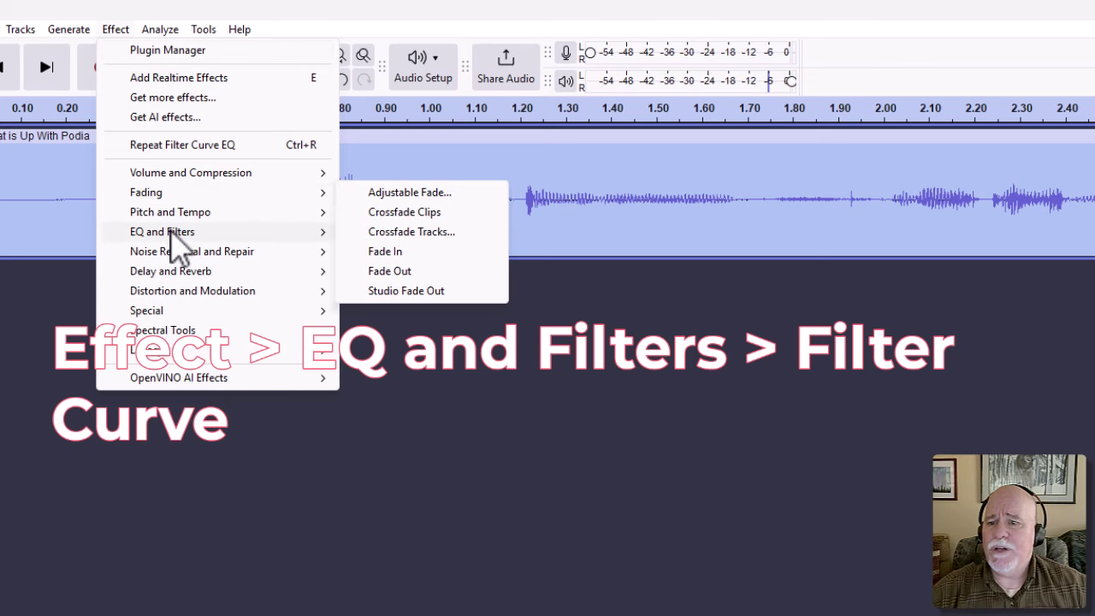
mouse_move(177, 240)
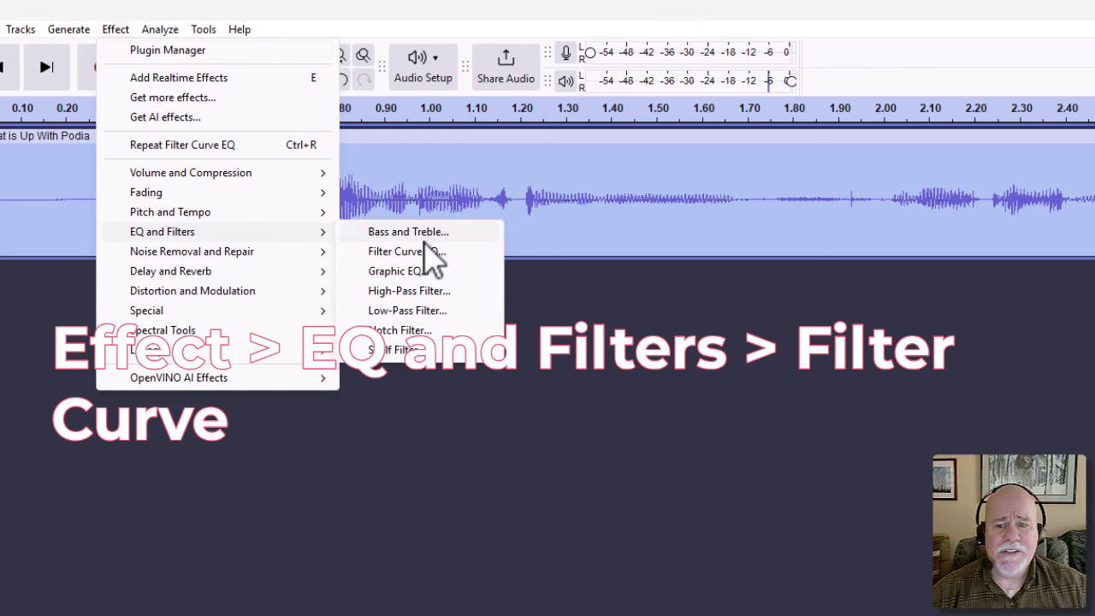
click(440, 252)
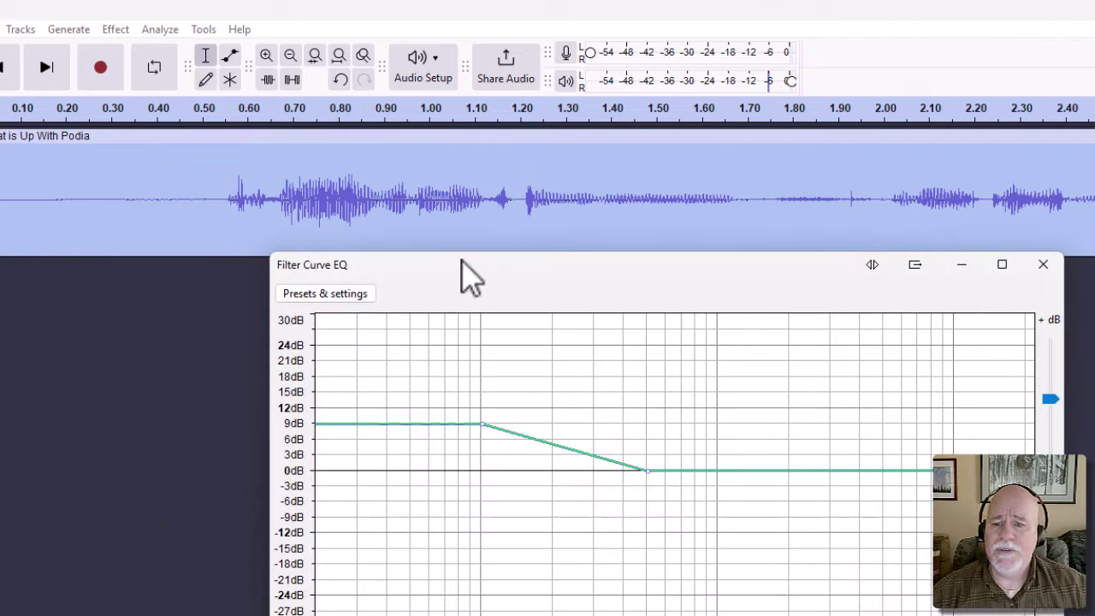
click(336, 296)
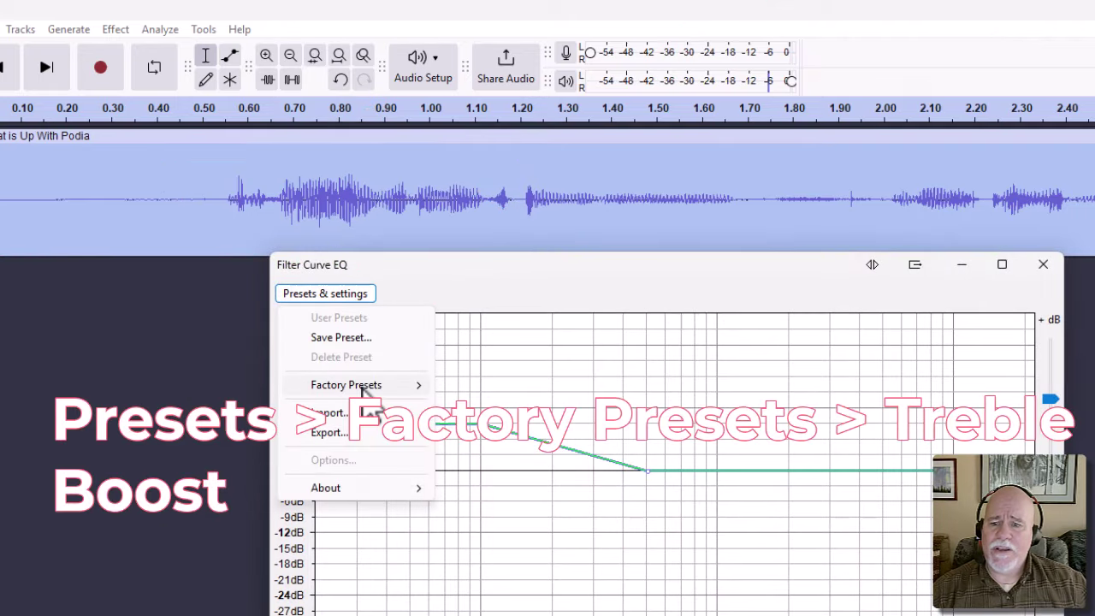
mouse_move(364, 386)
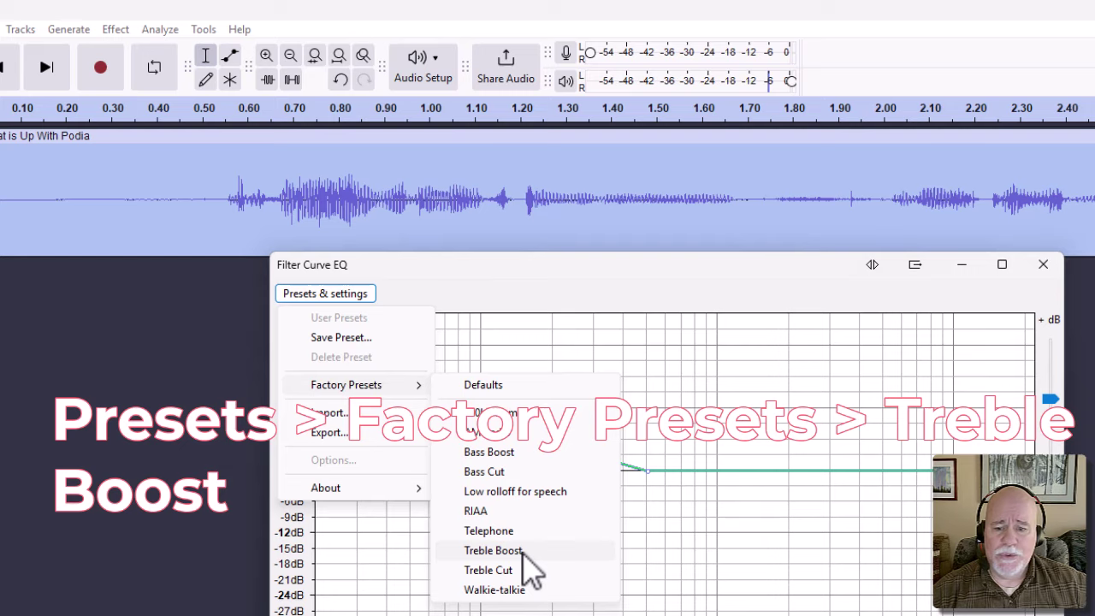
click(524, 551)
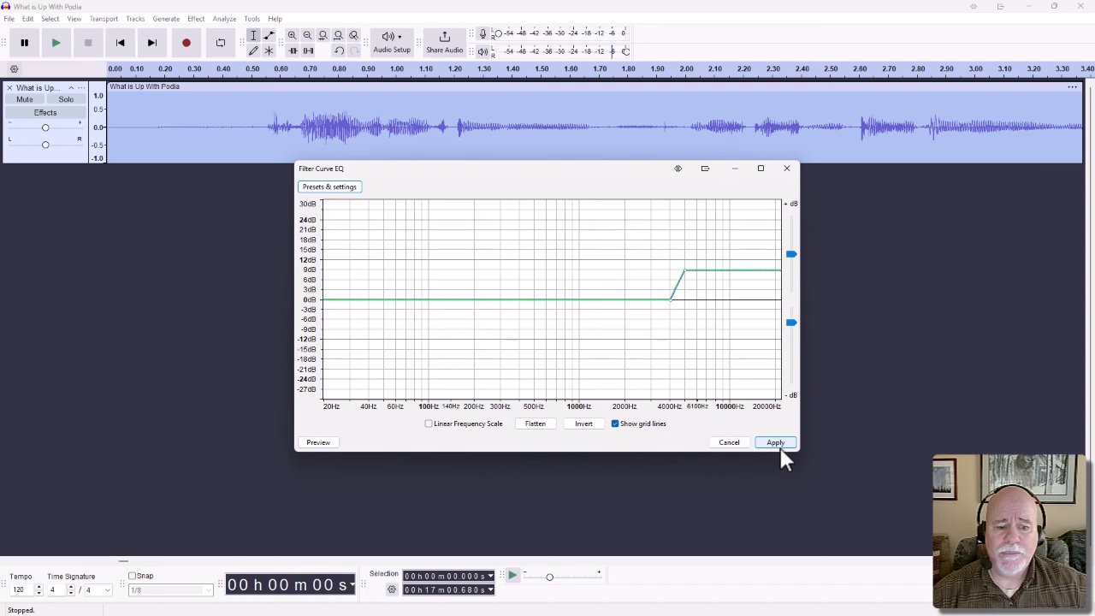
click(775, 443)
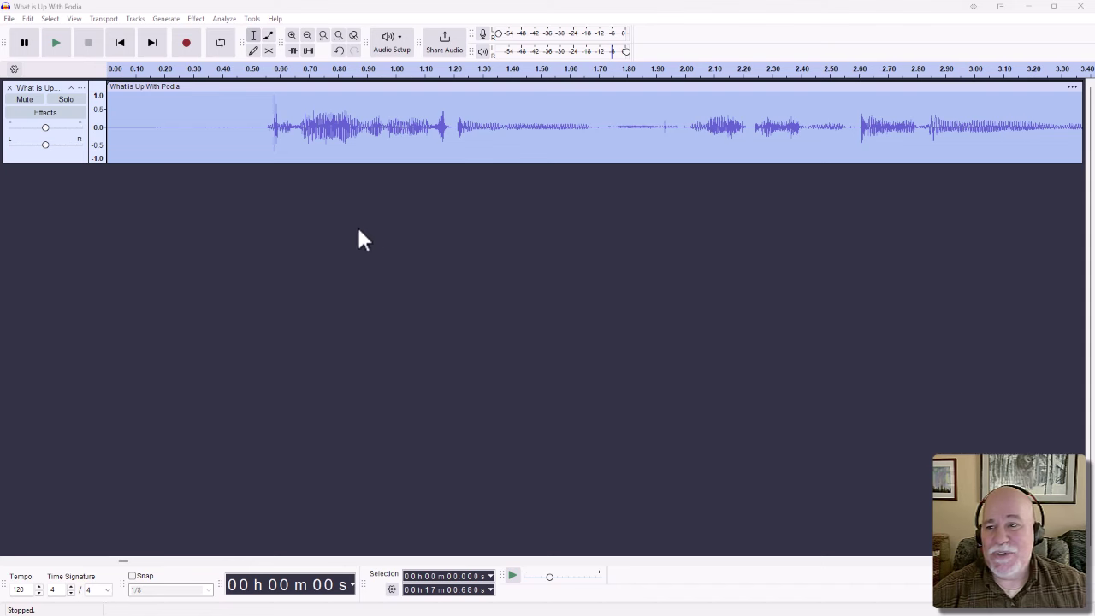
click(56, 43)
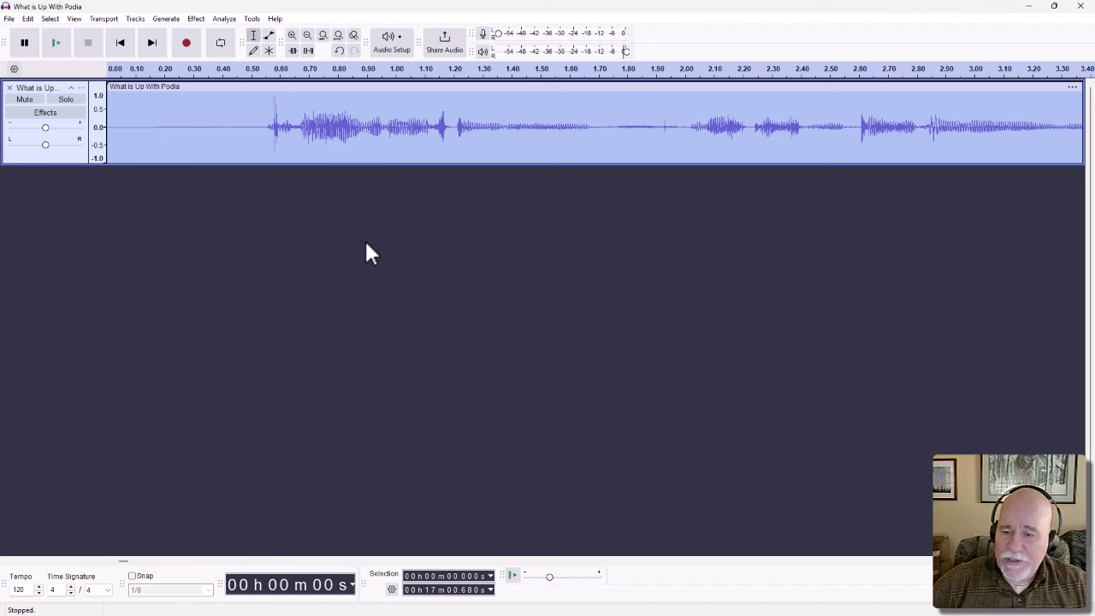
- Undo the Treble Boost equalization and play back the first few seconds of the track
key(ctrl+z)
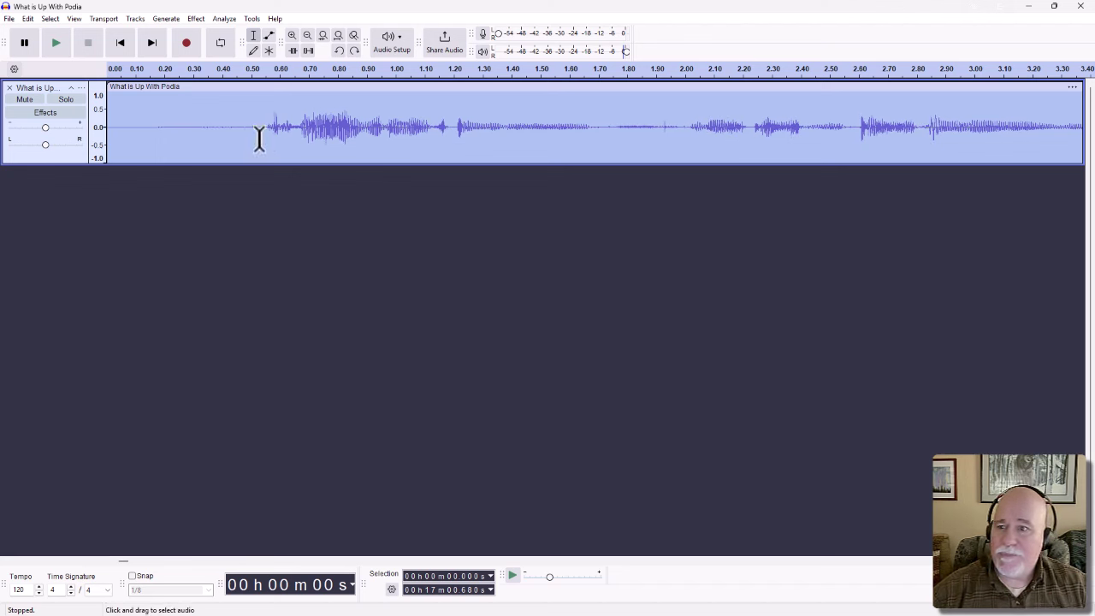
click(60, 47)
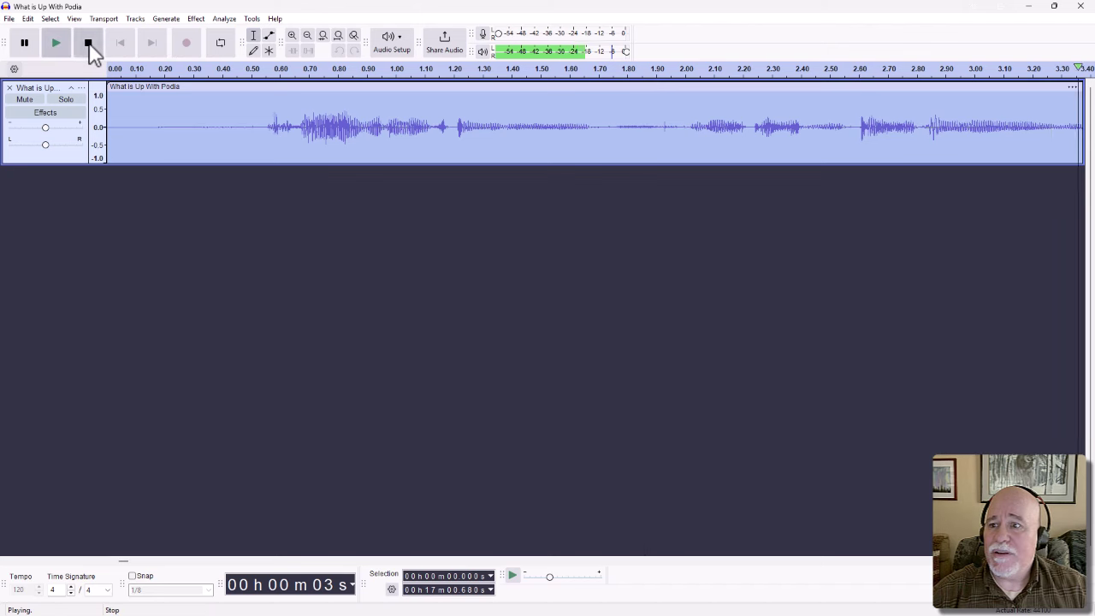
click(87, 45)
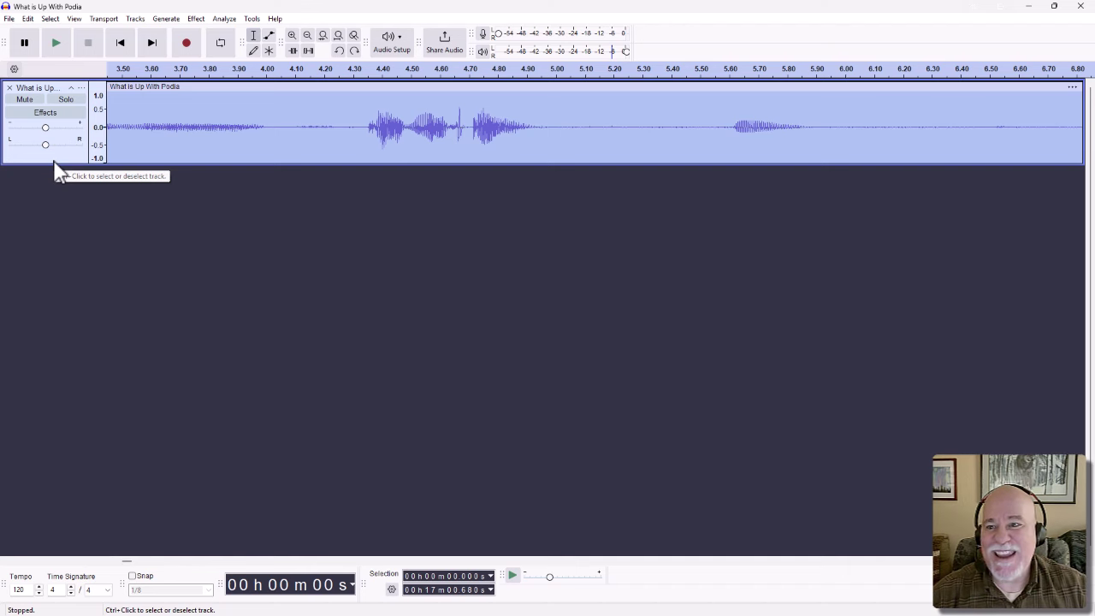
- Apply Filter Curve EQ with the Low rolloff for speech factory preset to the whole track and play back the result
click(196, 18)
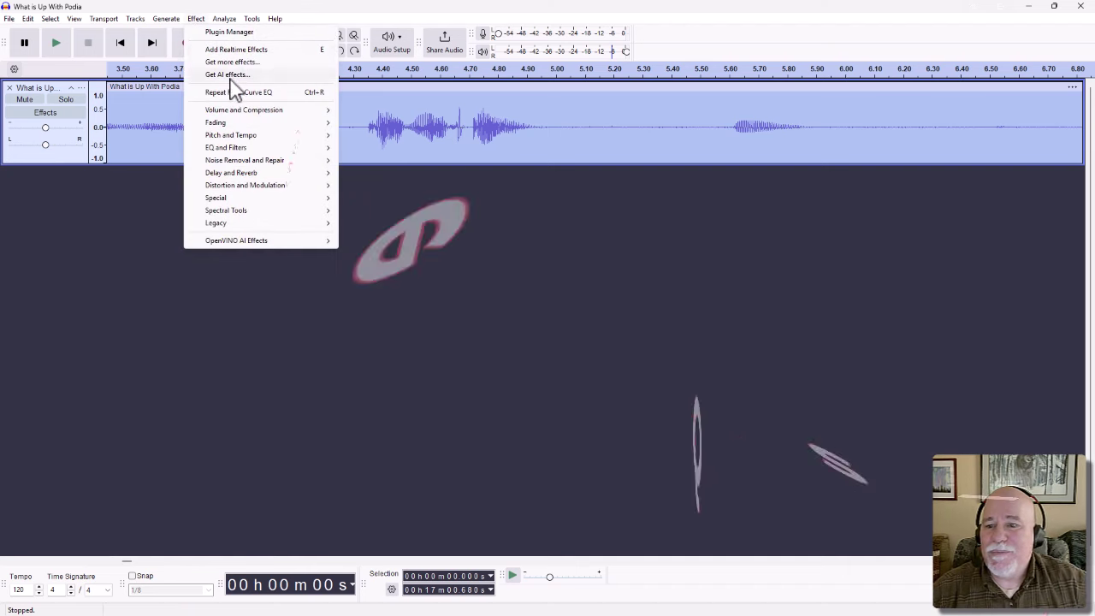
mouse_move(257, 149)
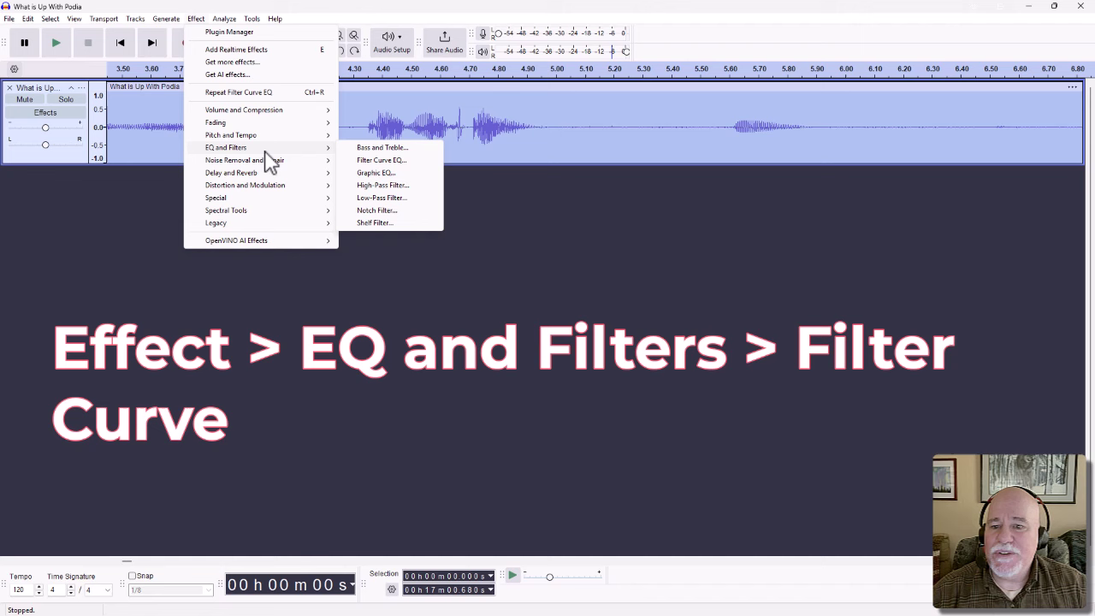
click(385, 162)
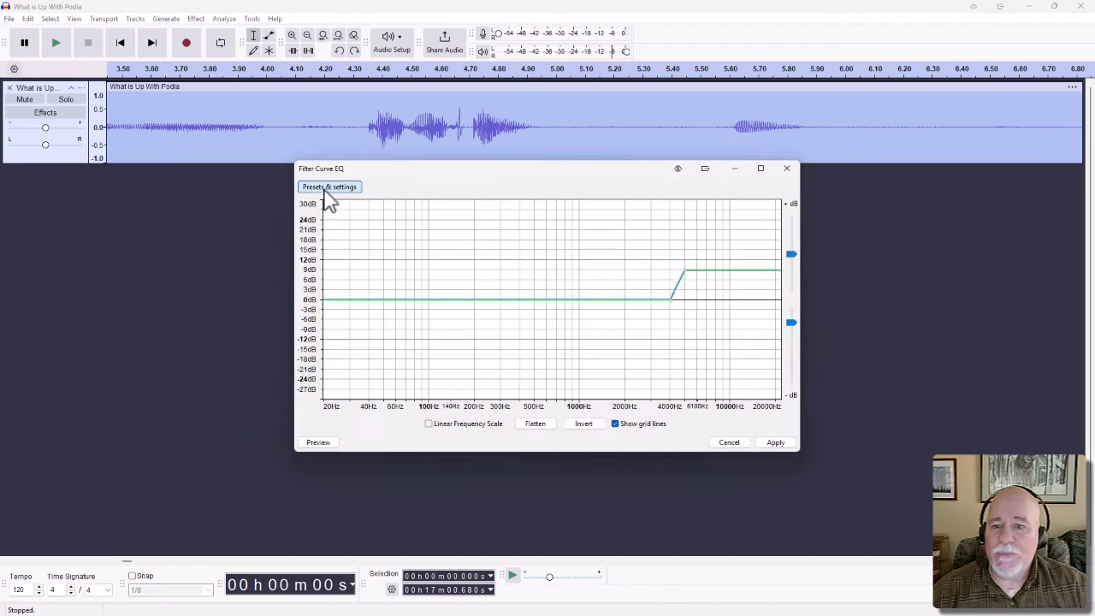
click(338, 189)
mouse_move(354, 247)
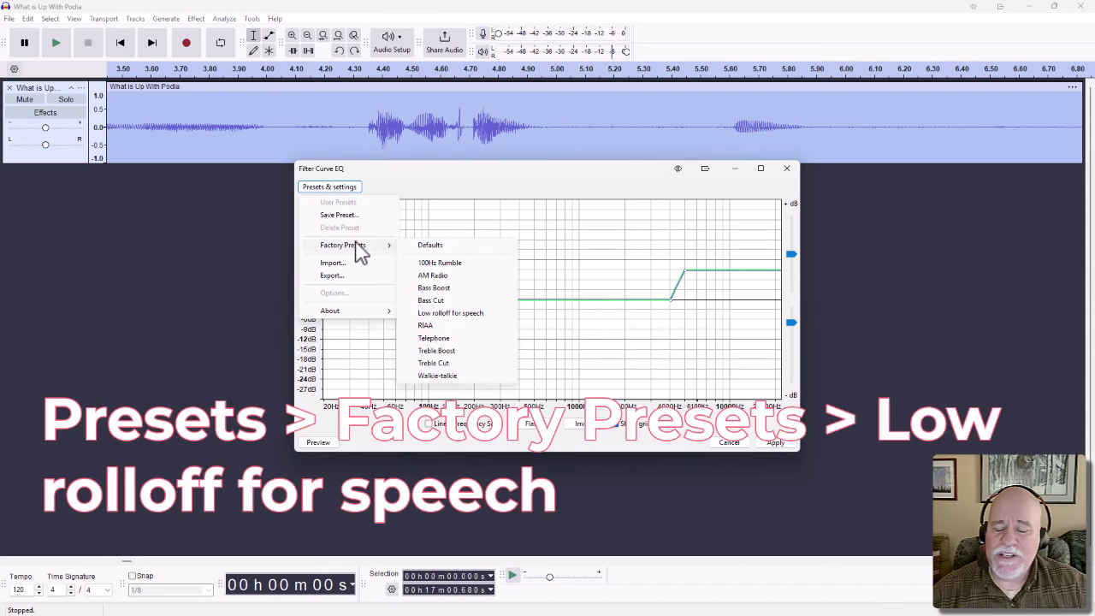
click(467, 314)
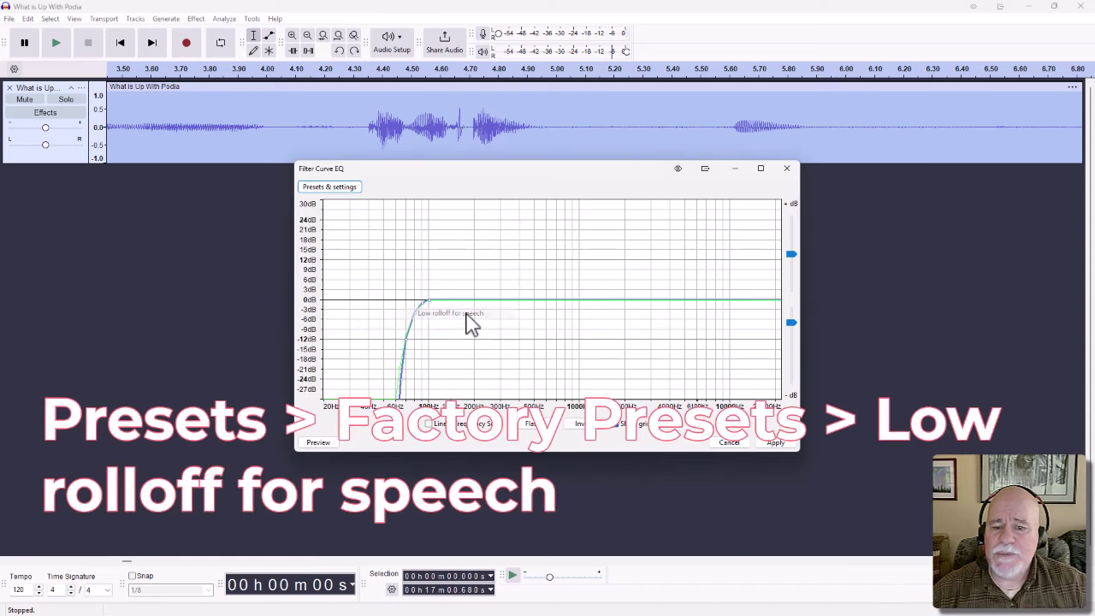
click(774, 445)
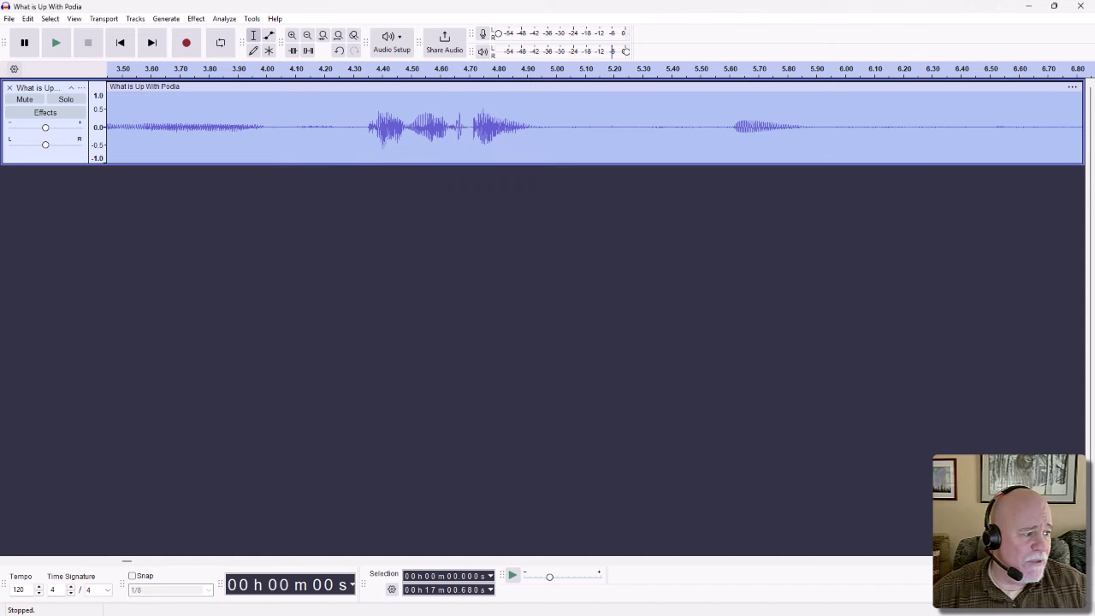
click(56, 43)
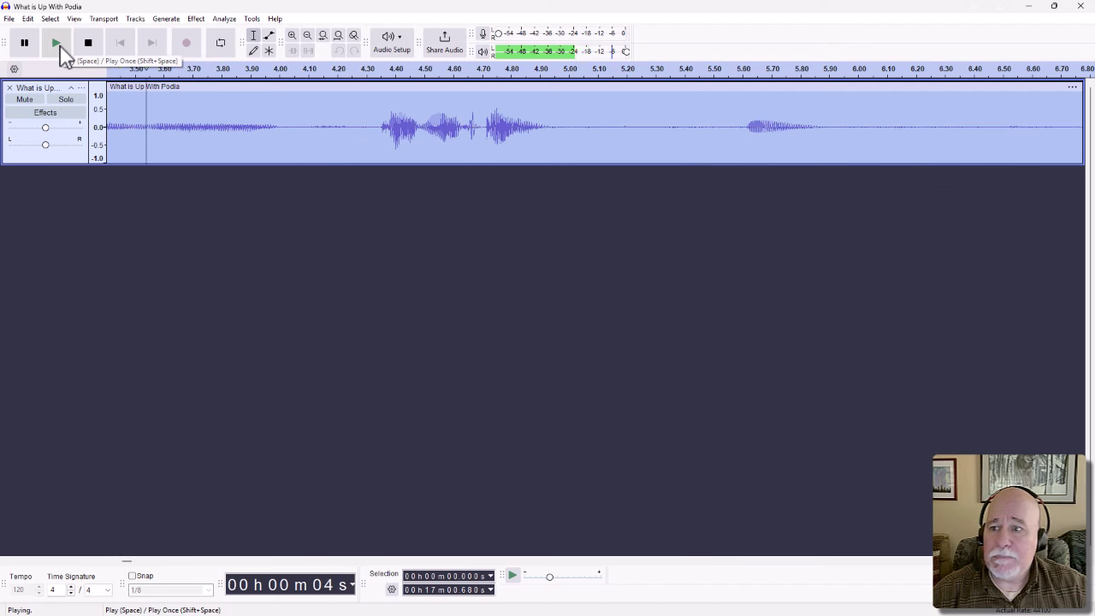
click(78, 48)
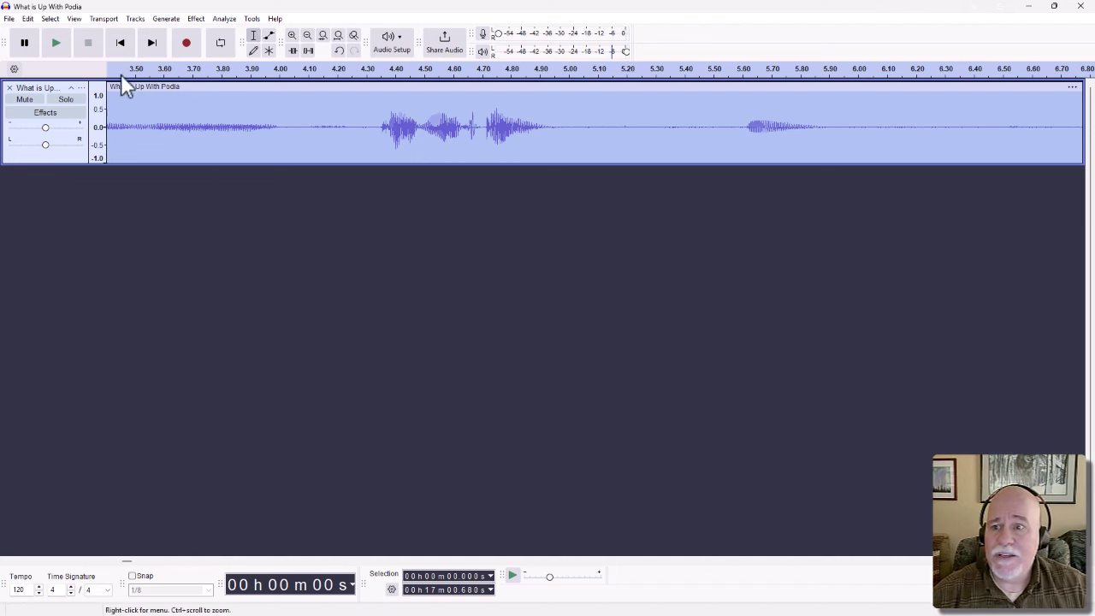
- Apply the Legacy Compressor to the whole track, keeping the -12 dB threshold and -40 dB noise floor
click(196, 19)
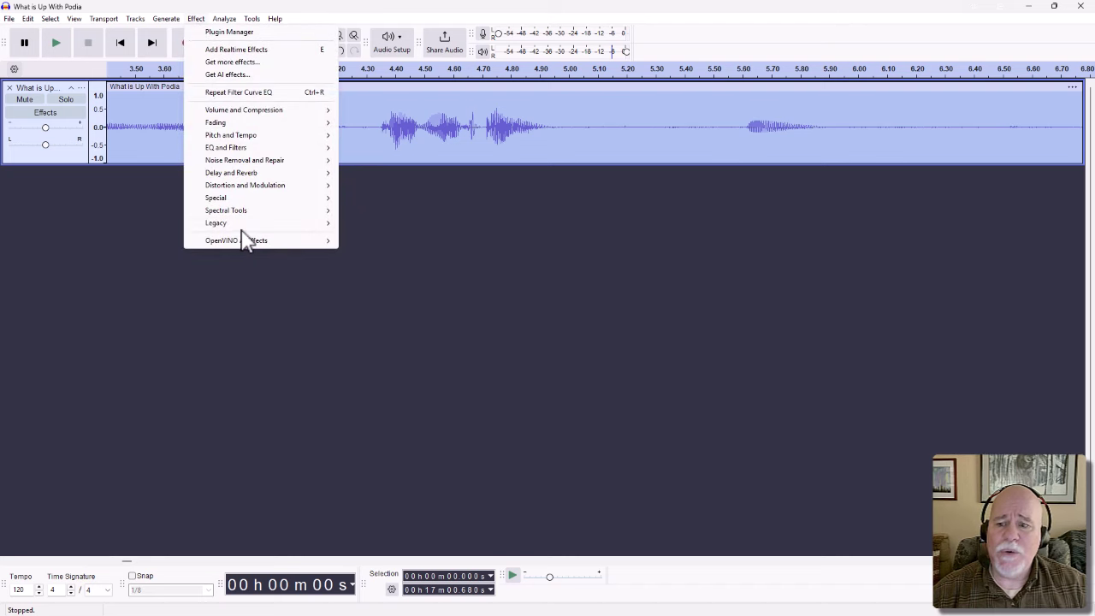
mouse_move(244, 228)
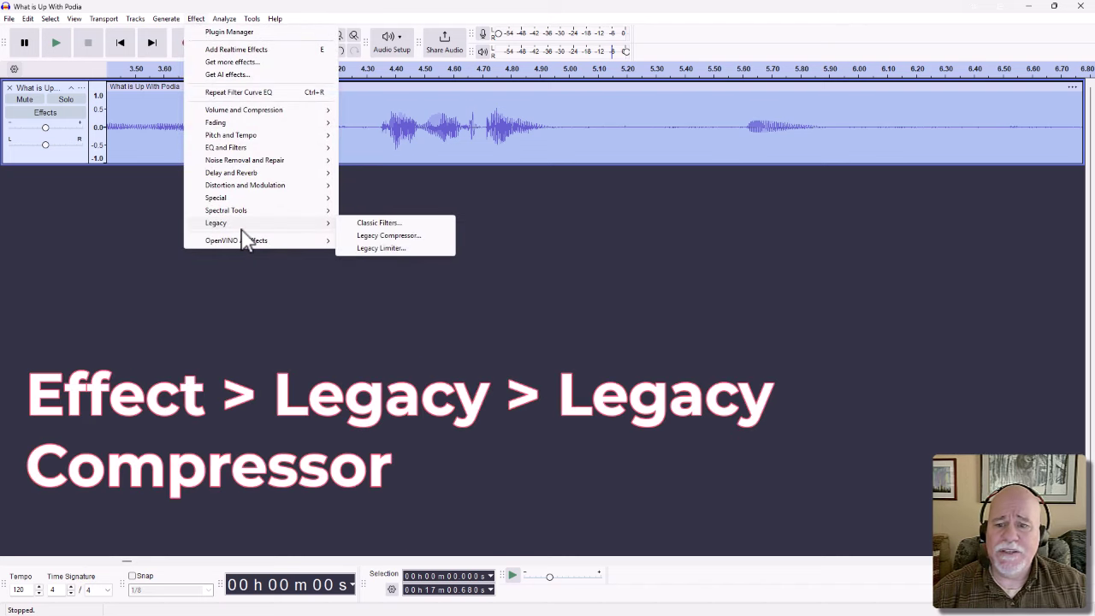
click(402, 236)
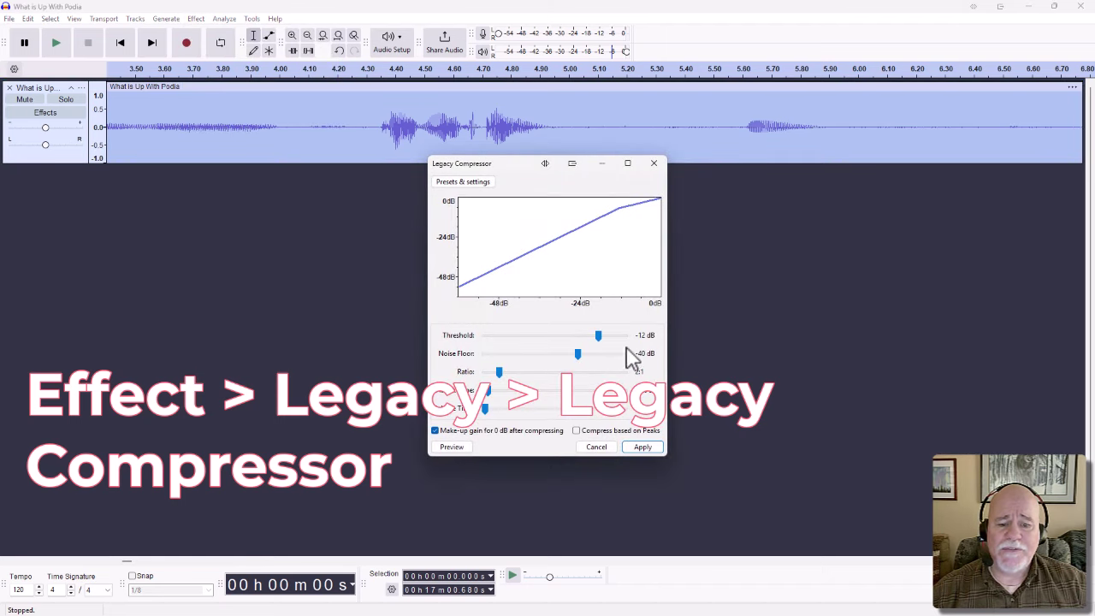
click(651, 448)
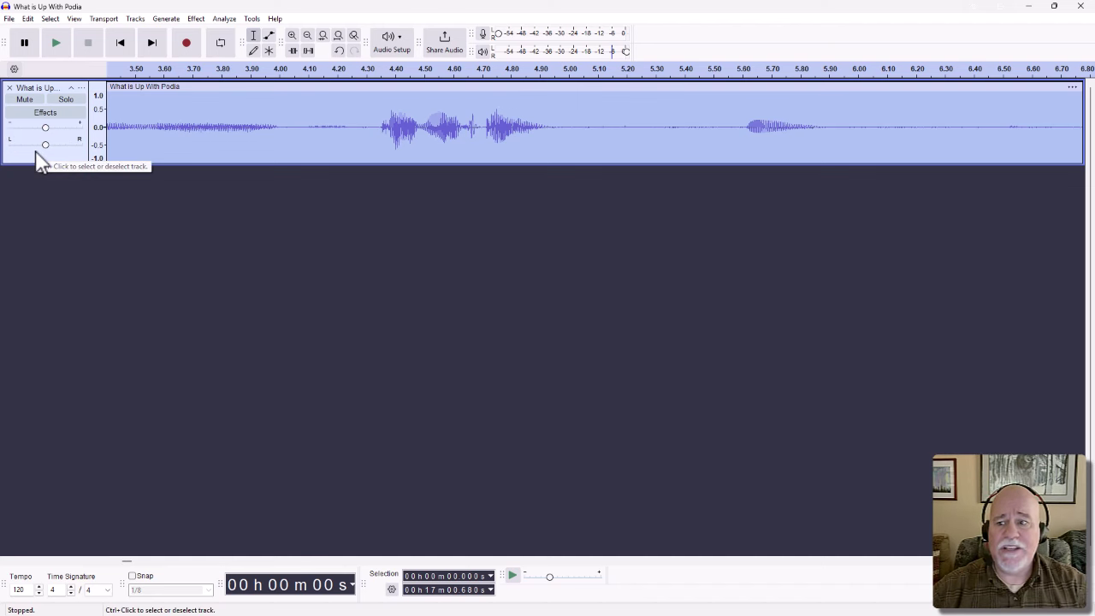
- Apply the Legacy Limiter to the whole track as a Hard Limit at -3.00 dB and play back the result
click(199, 20)
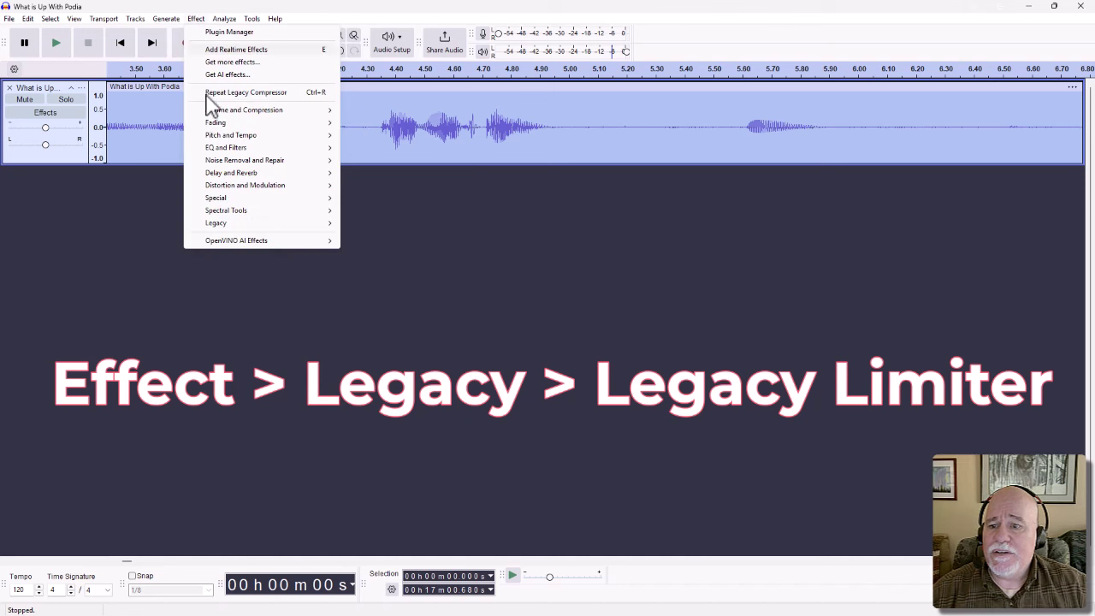
mouse_move(235, 224)
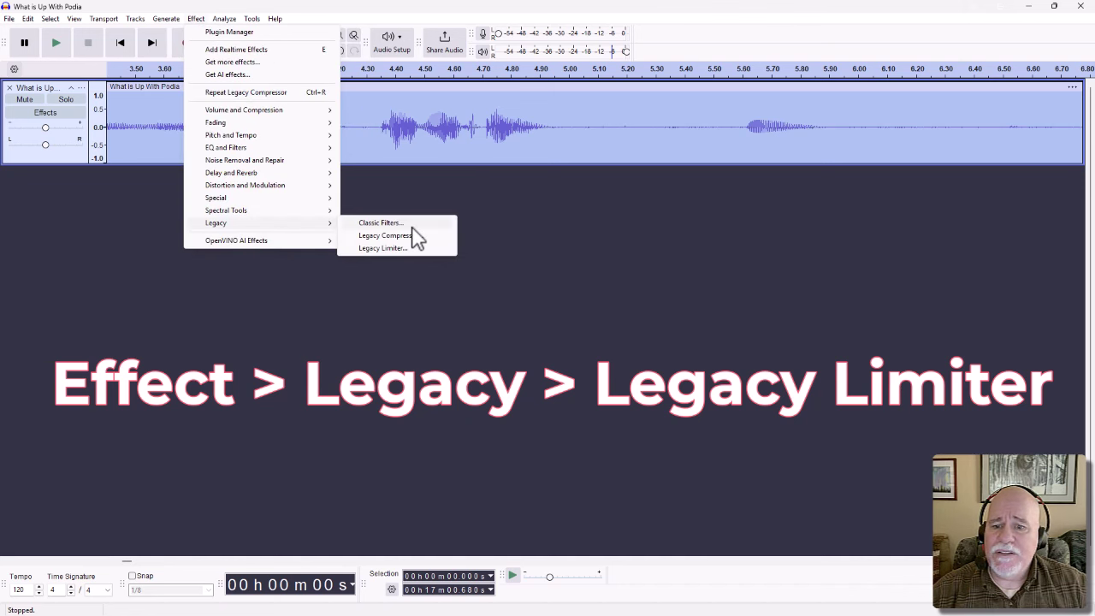
click(381, 248)
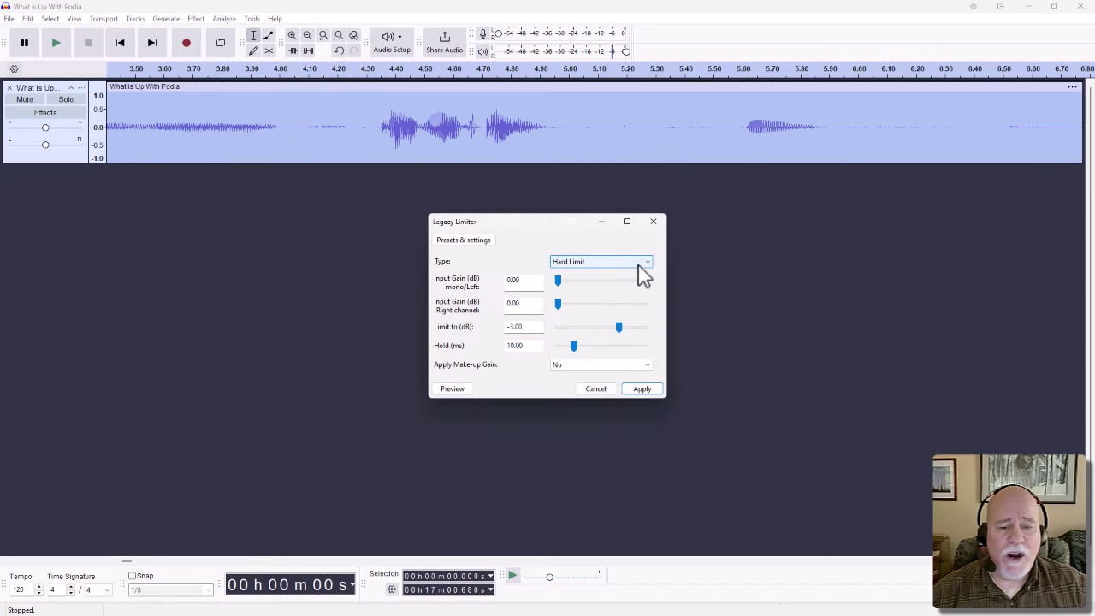
click(643, 266)
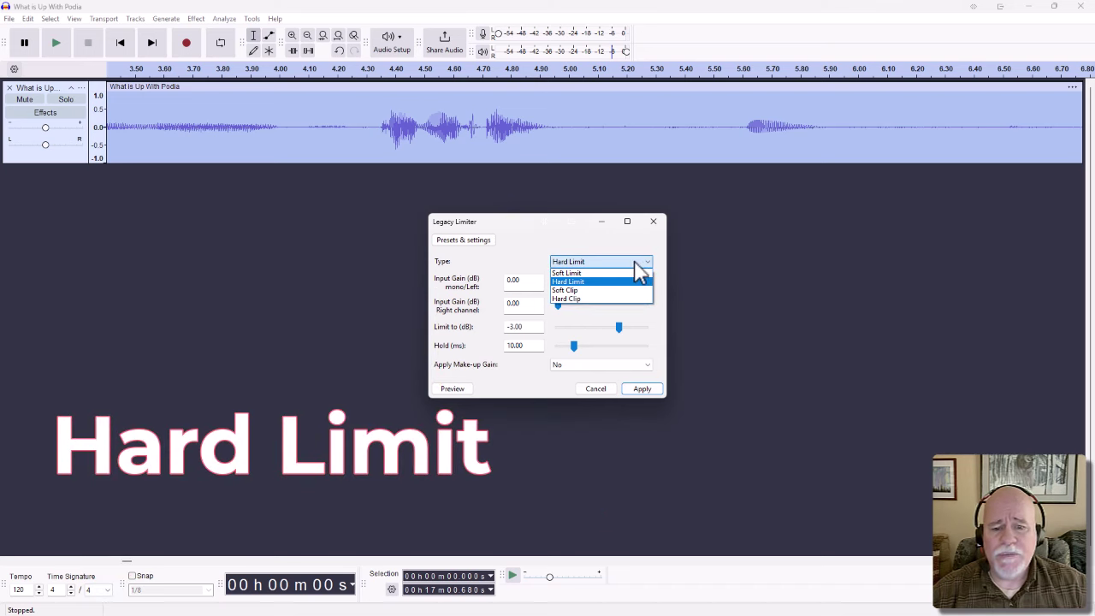
click(627, 281)
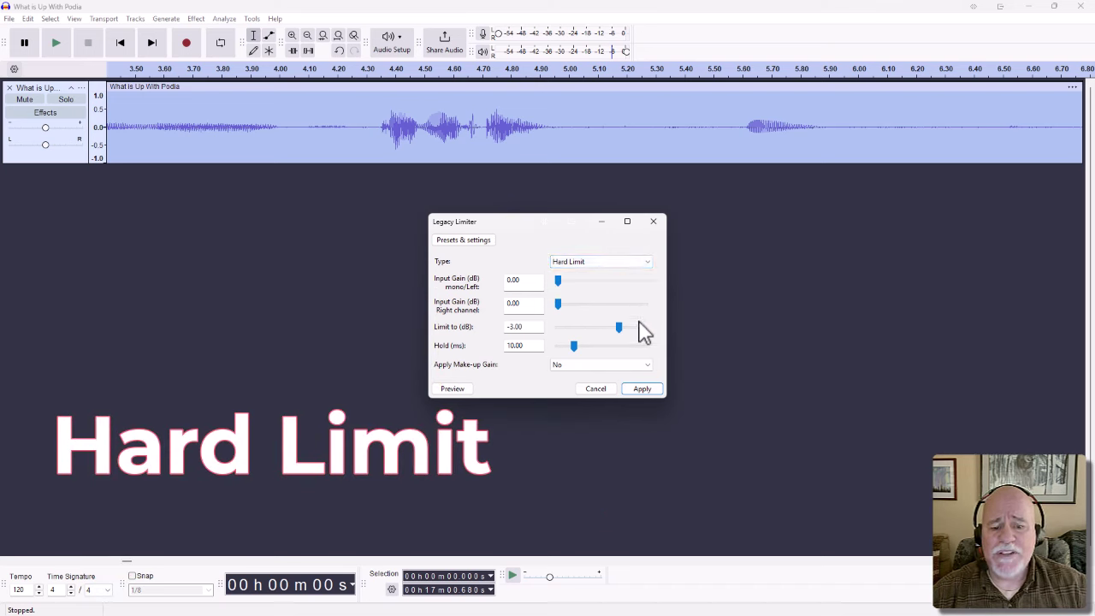
click(643, 389)
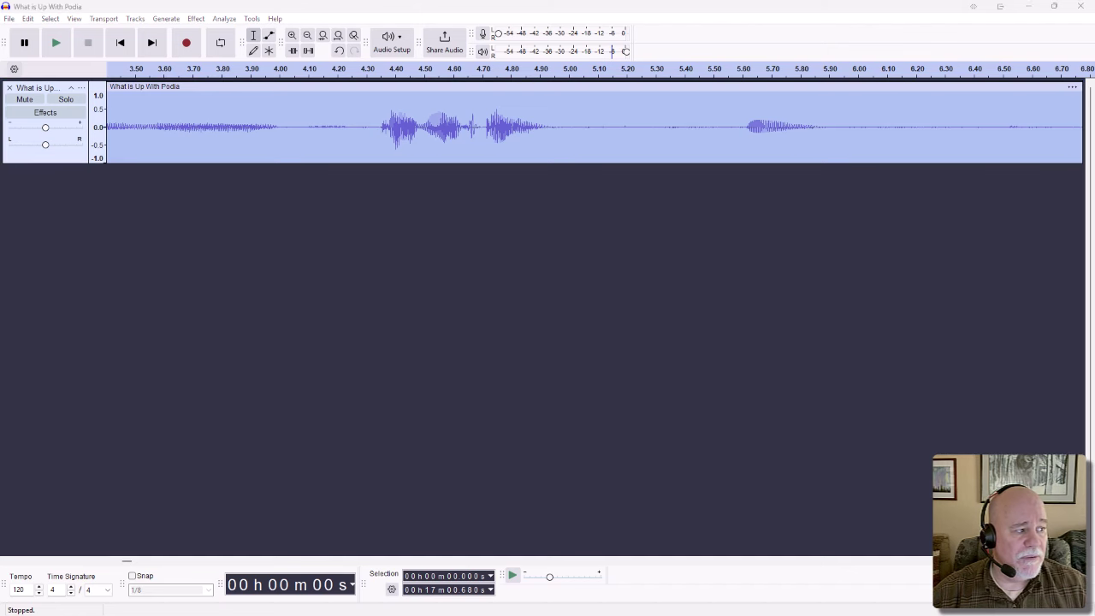
click(54, 44)
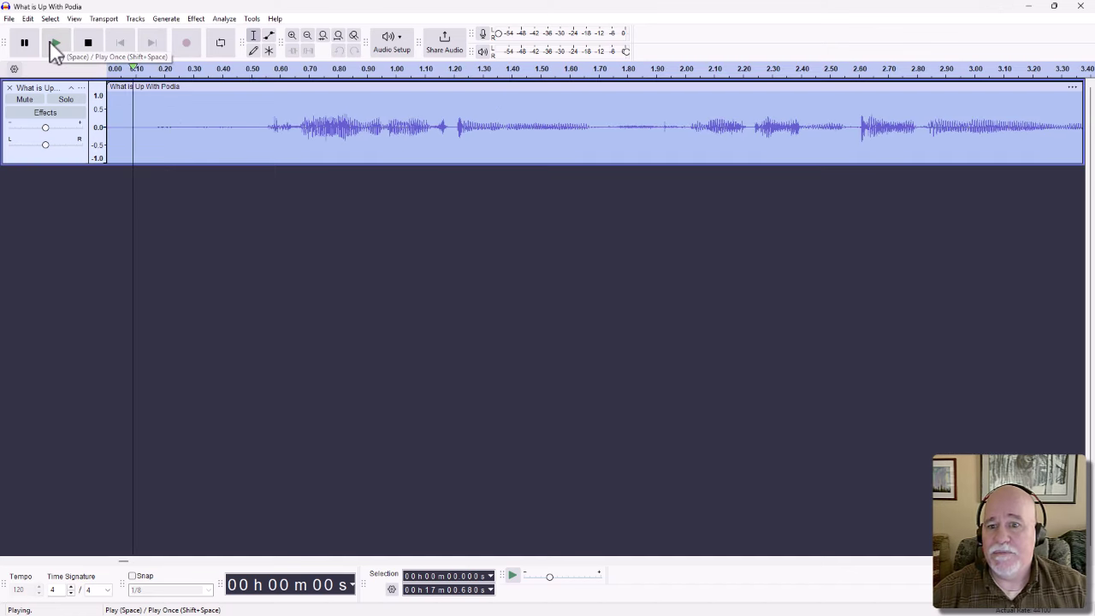